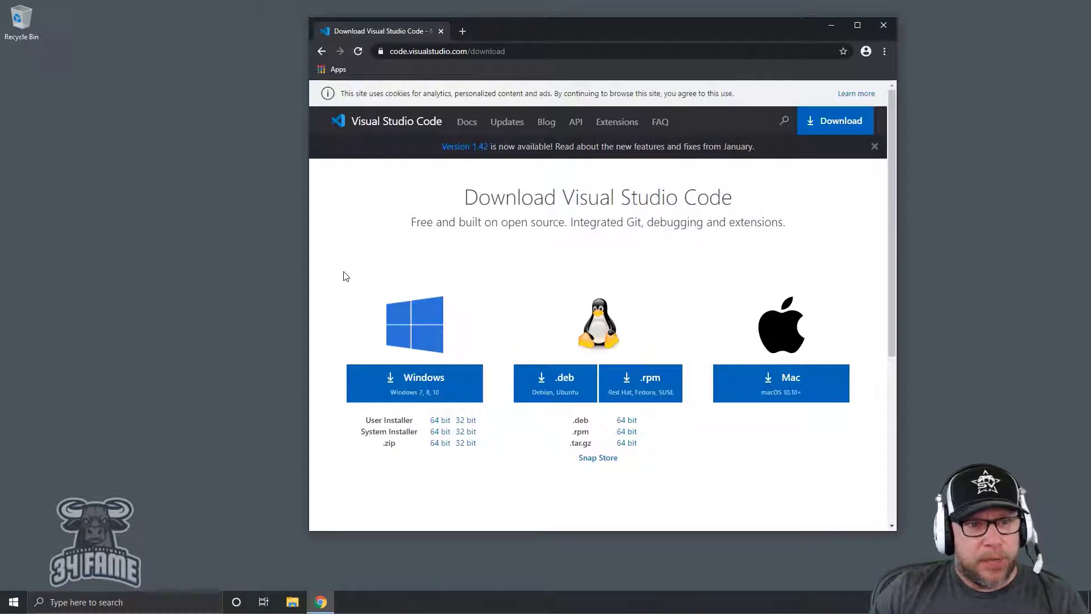
# - Download the Windows version of Visual Studio Code and launch the downloaded installer from the desktop
pyautogui.scroll(-1, 345, 276)
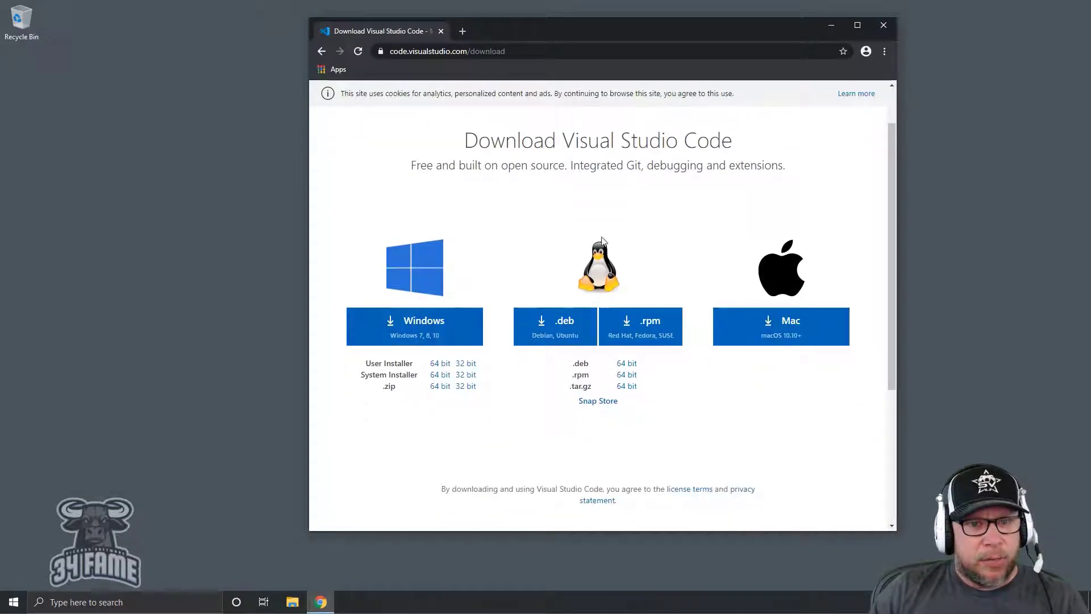
pyautogui.click(413, 334)
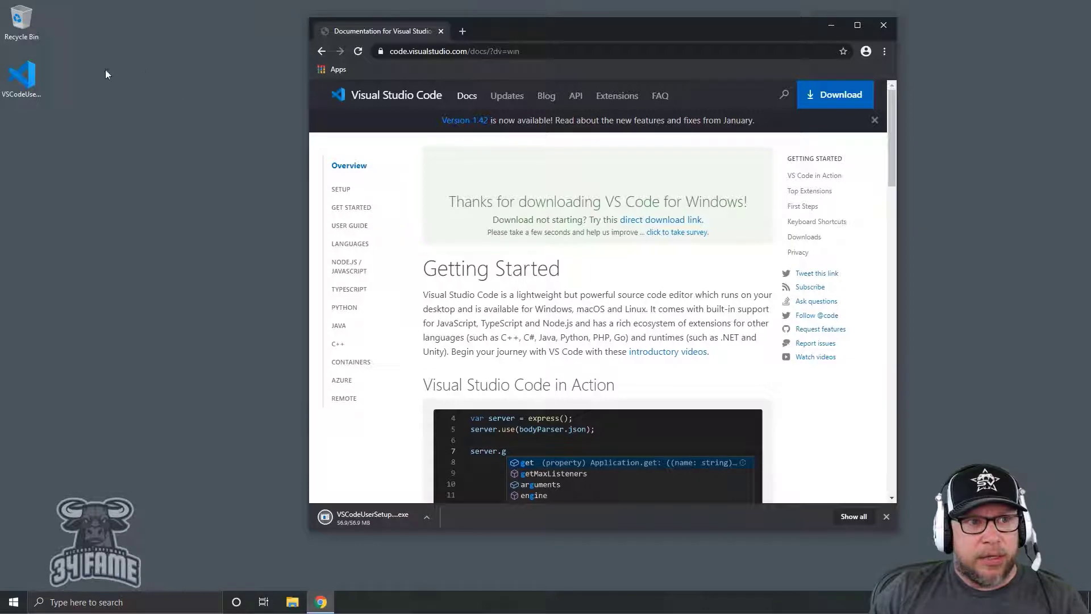
pyautogui.doubleClick(29, 79)
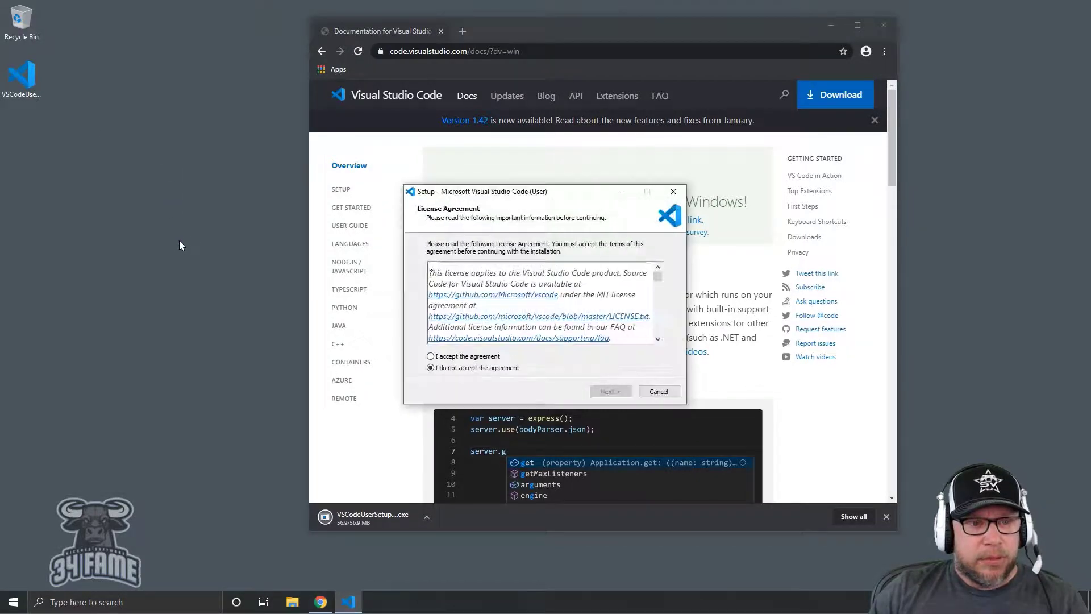
# - Accept the Visual Studio Code license agreement and keep the default destination and Start Menu folder
pyautogui.click(480, 357)
pyautogui.click(606, 394)
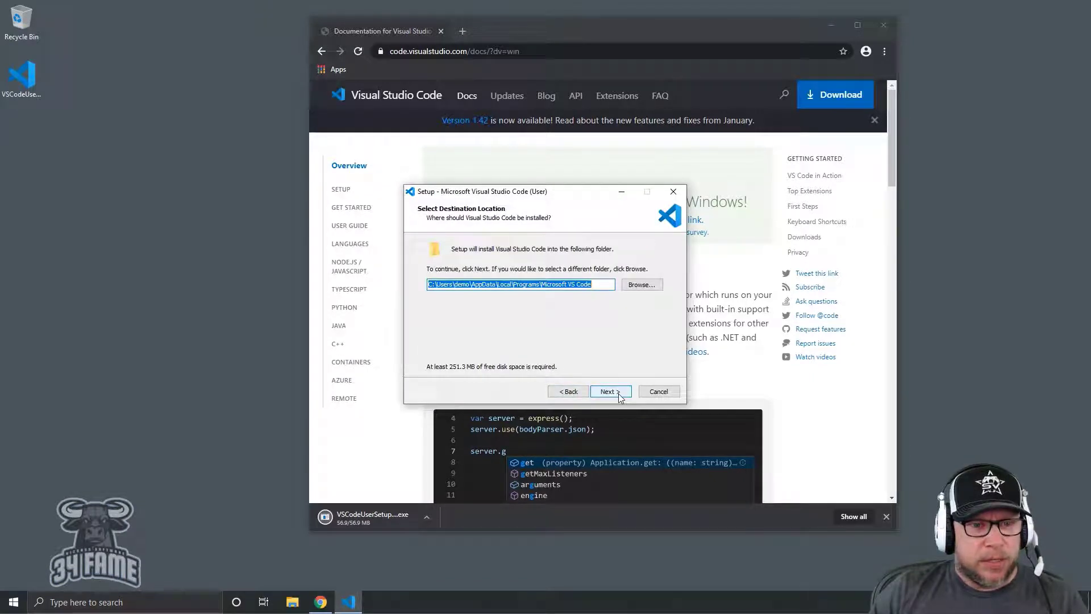
pyautogui.click(608, 393)
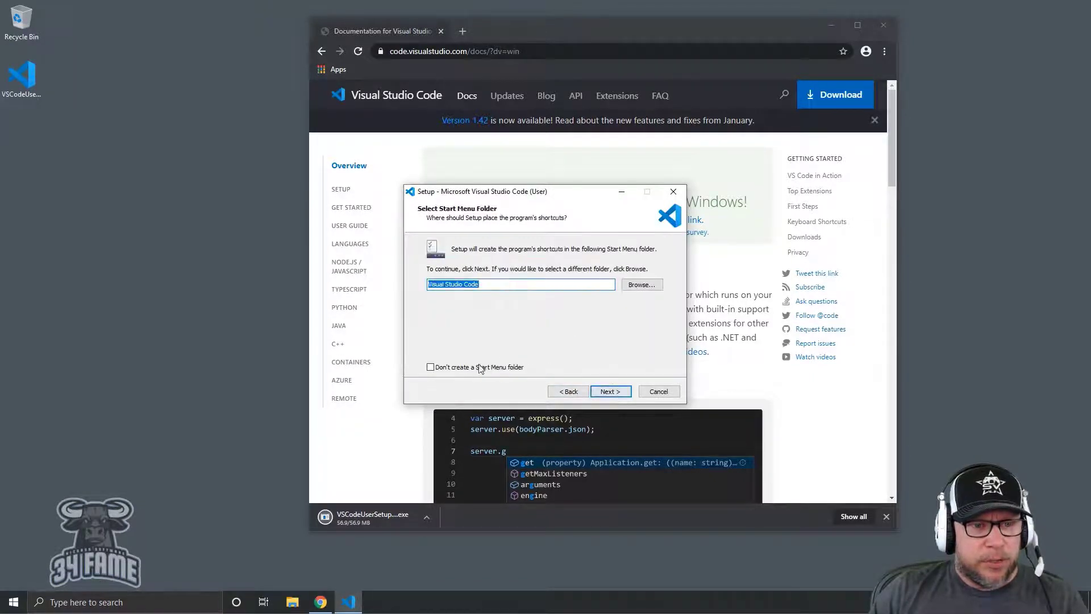
pyautogui.click(604, 392)
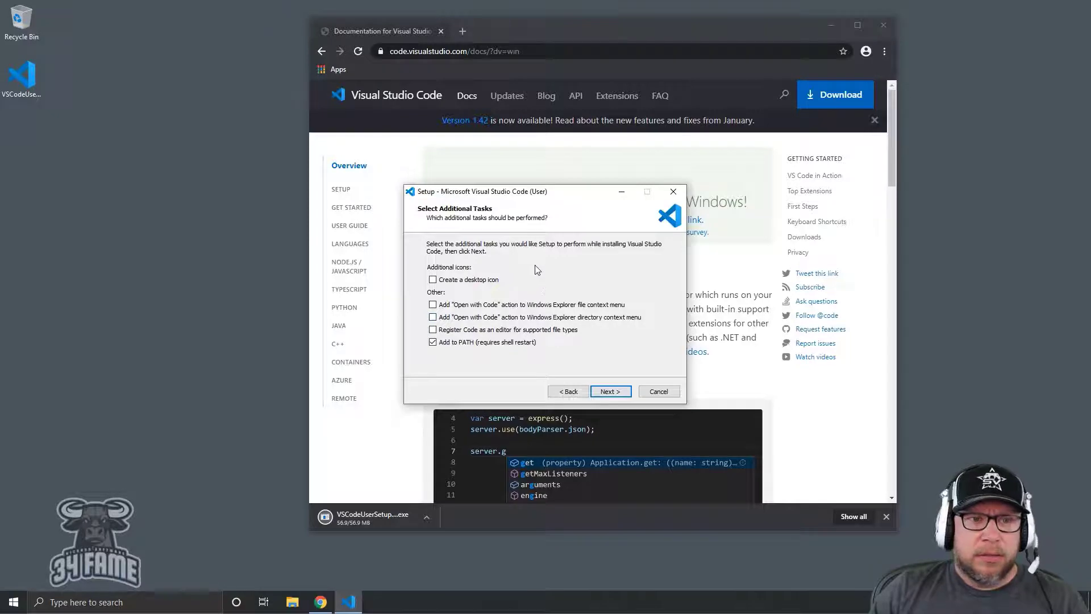
# - Install with the desktop icon, both "Open with Code" actions and supported file type registration enabled, and finish setup without launching the program
pyautogui.click(827, 29)
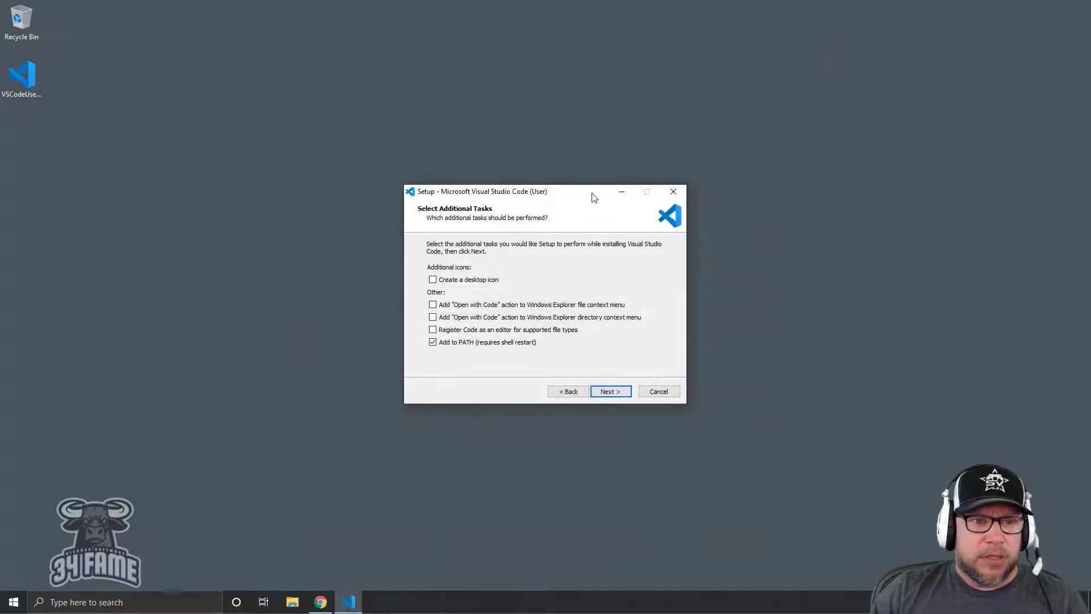
pyautogui.click(433, 305)
pyautogui.click(433, 317)
pyautogui.click(433, 329)
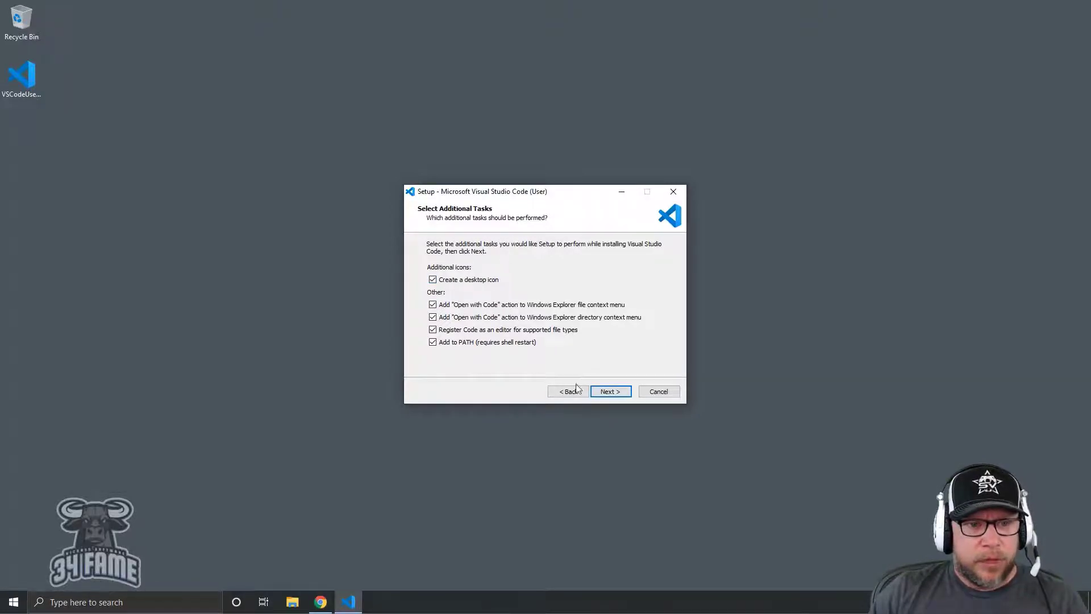
pyautogui.click(609, 393)
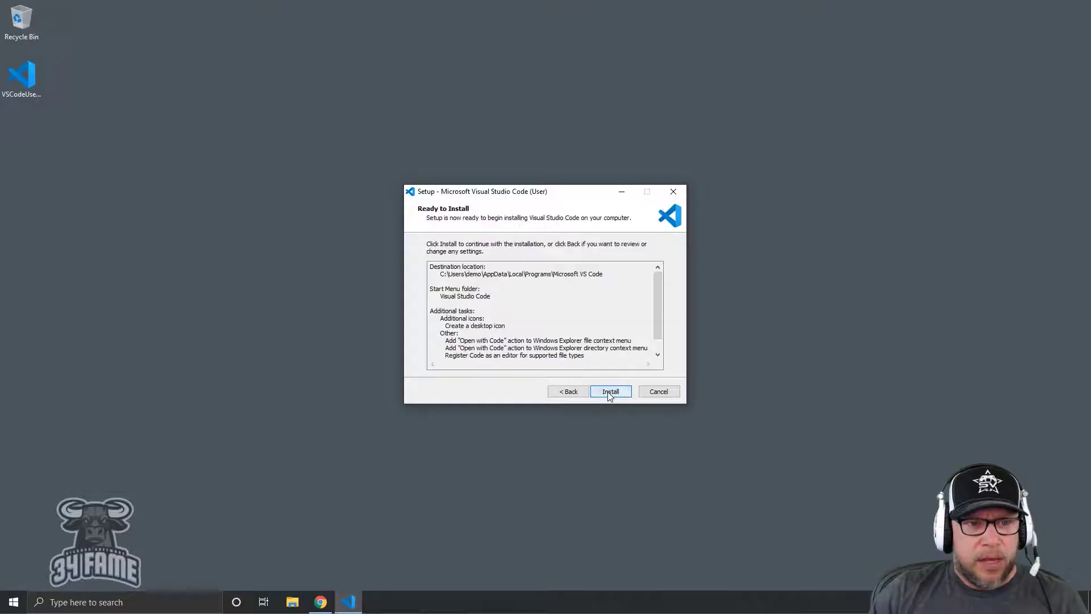
pyautogui.click(609, 393)
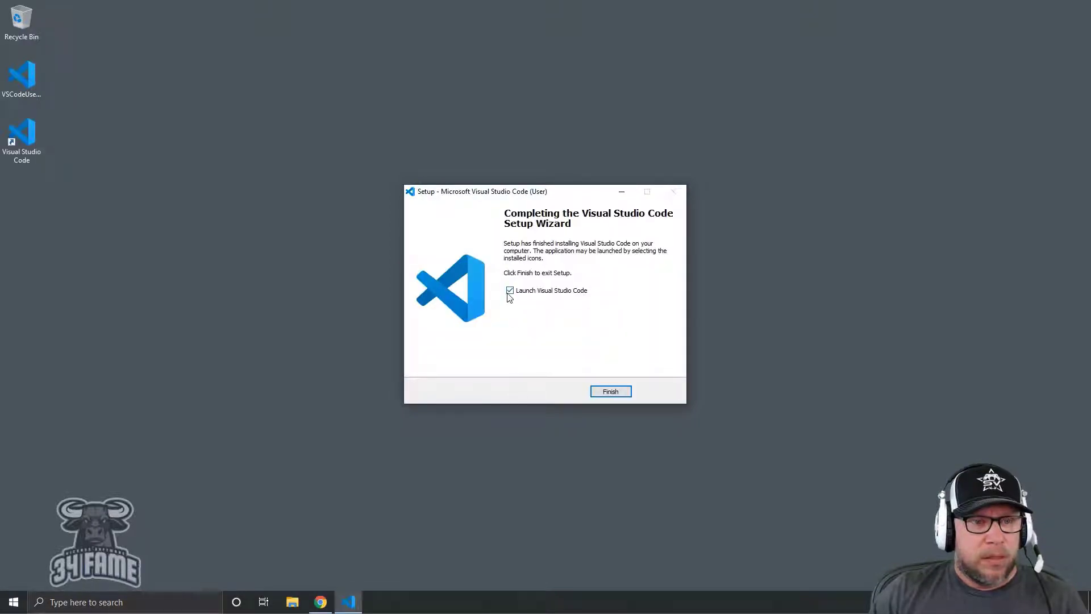
pyautogui.click(611, 391)
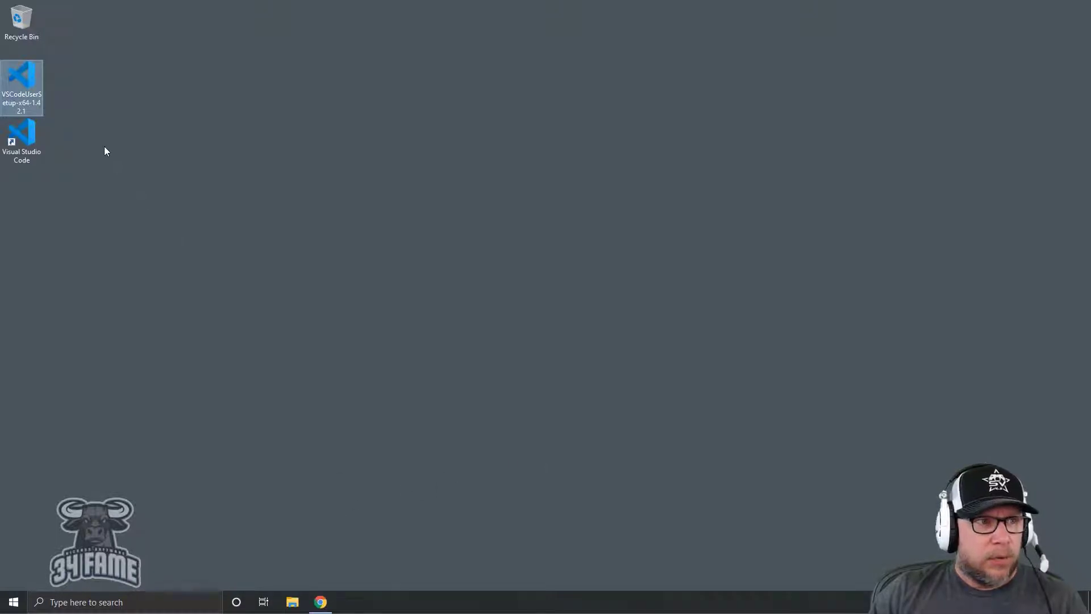
# - Move the VS Code installer to the Recycle Bin and place the Visual Studio Code shortcut directly beneath the bin
pyautogui.moveTo(31, 85); pyautogui.dragTo(25, 31)
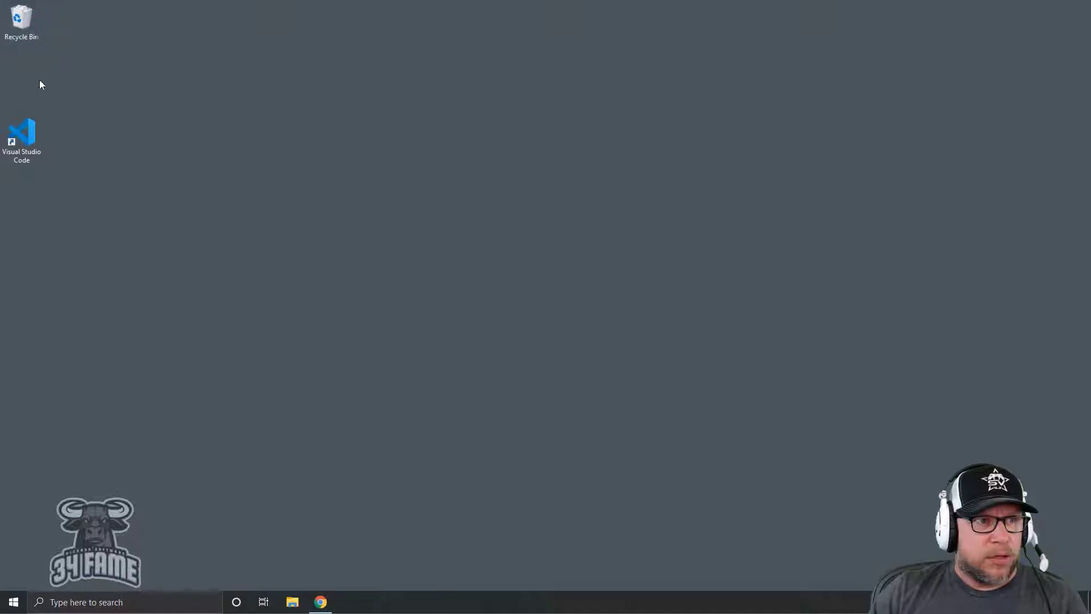
pyautogui.moveTo(30, 115); pyautogui.dragTo(29, 80)
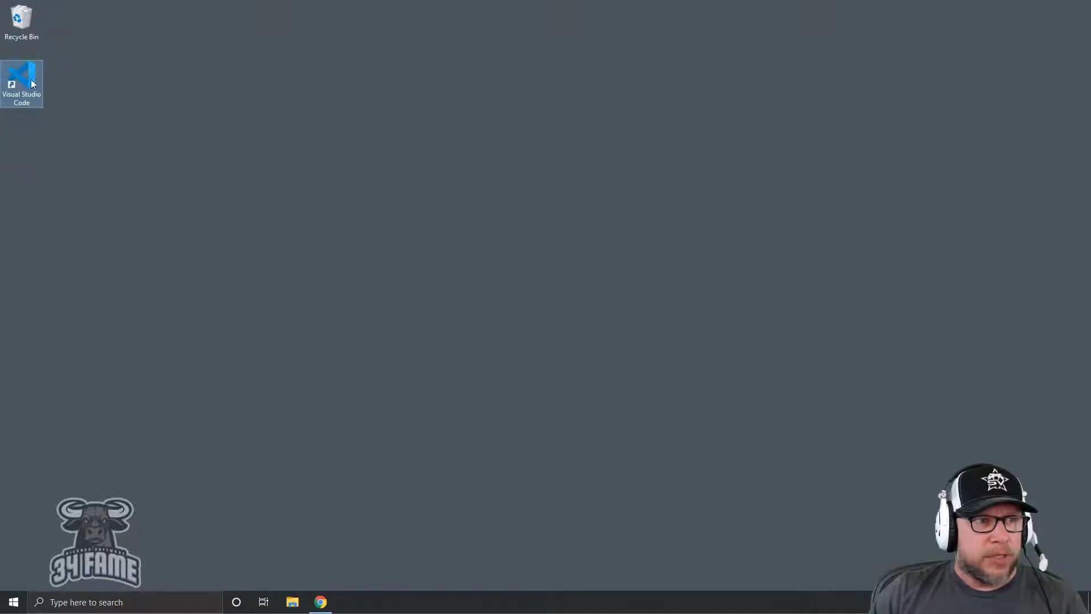
# - Switch to Chrome, search for "node js download" and open the official Node.js download page
pyautogui.click(326, 600)
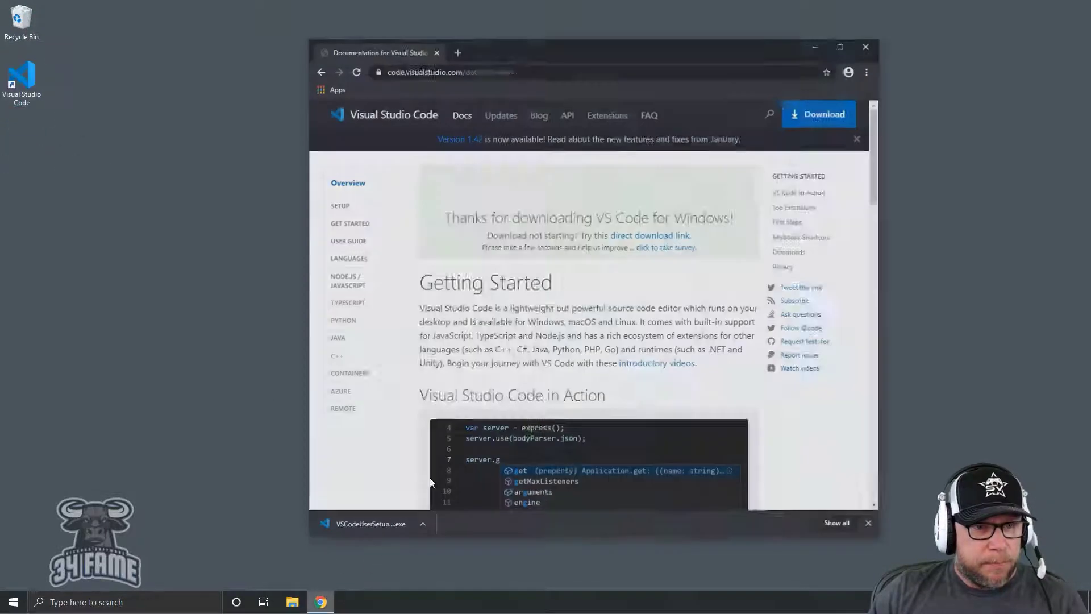
pyautogui.click(555, 52)
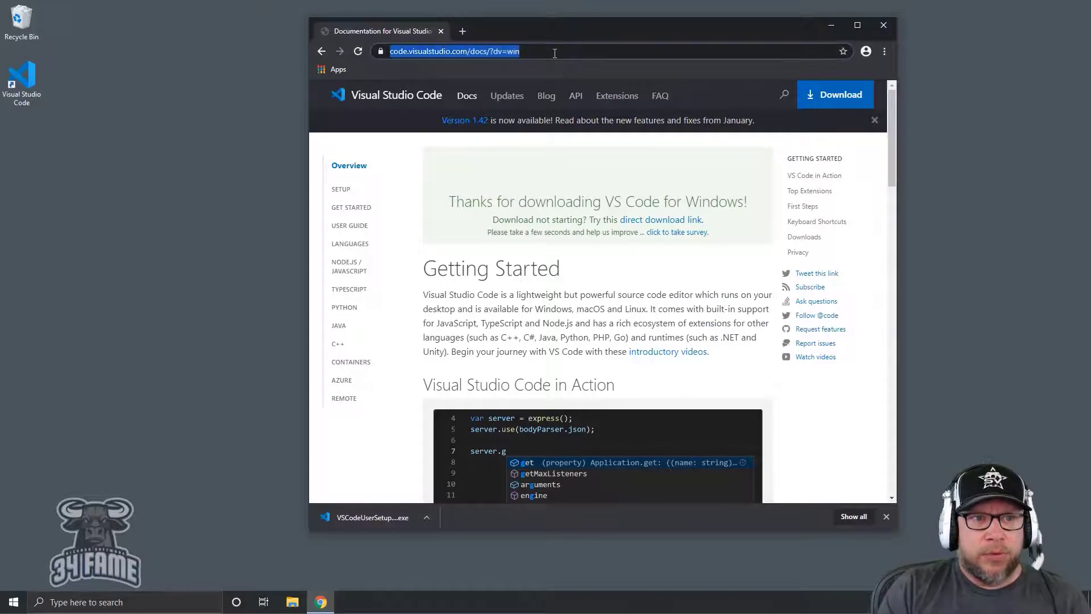
pyautogui.write('node js')
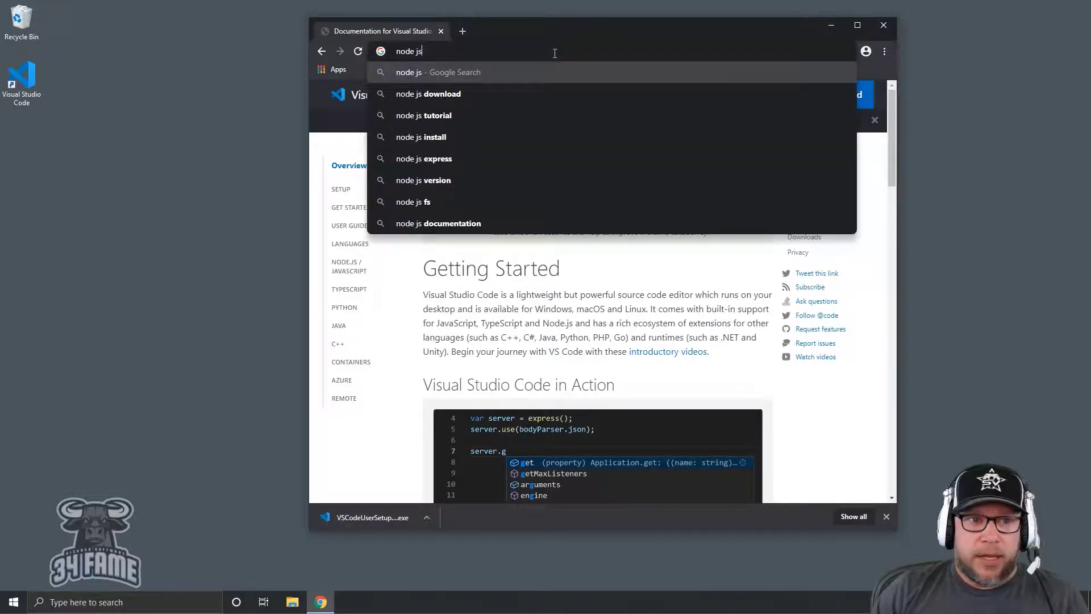
pyautogui.press('Down')
pyautogui.press('Return')
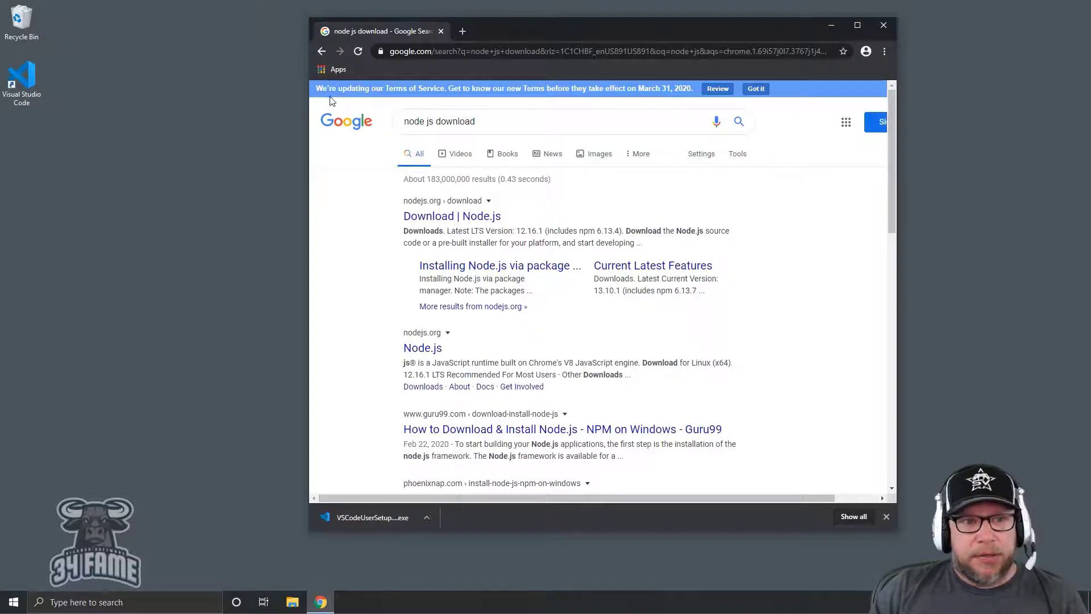
pyautogui.click(452, 216)
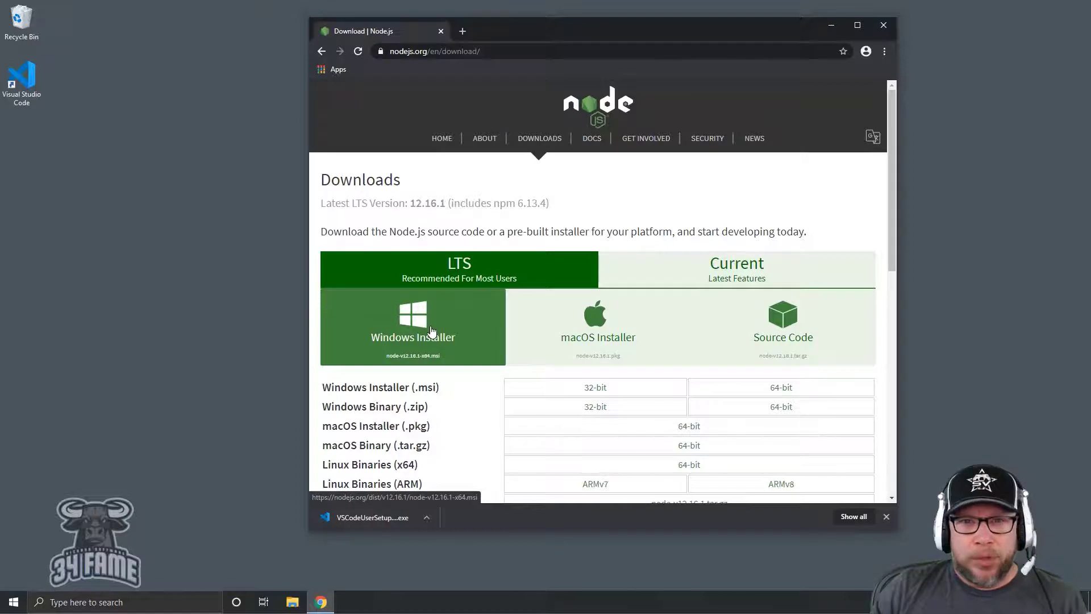
# - Download the LTS Windows Installer for Node.js, launch it from the desktop and minimize the browser
pyautogui.scroll(-1, 443, 335)
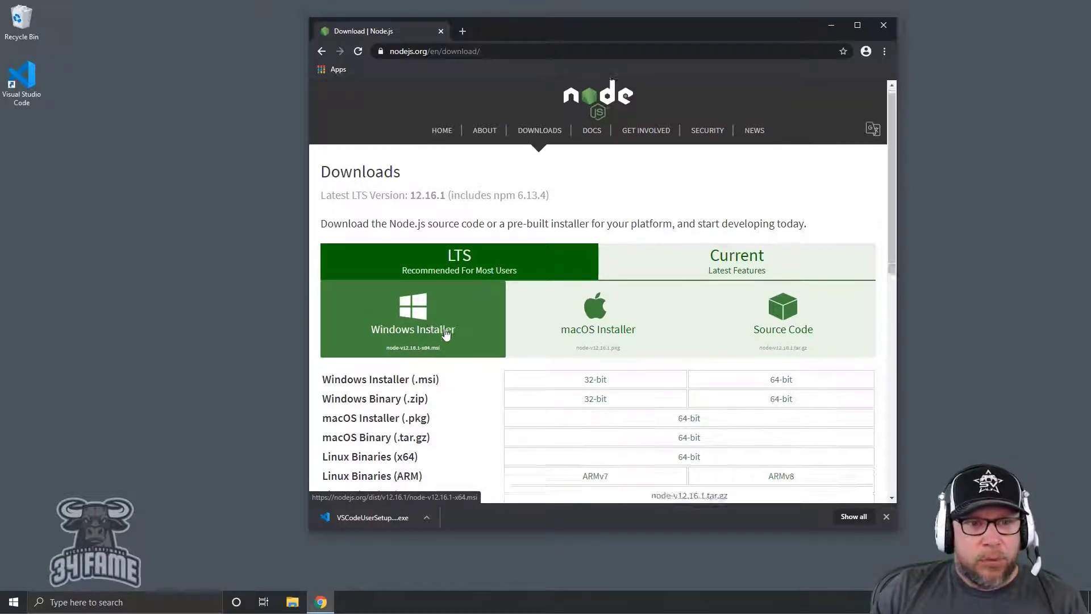
pyautogui.scroll(-1, 446, 335)
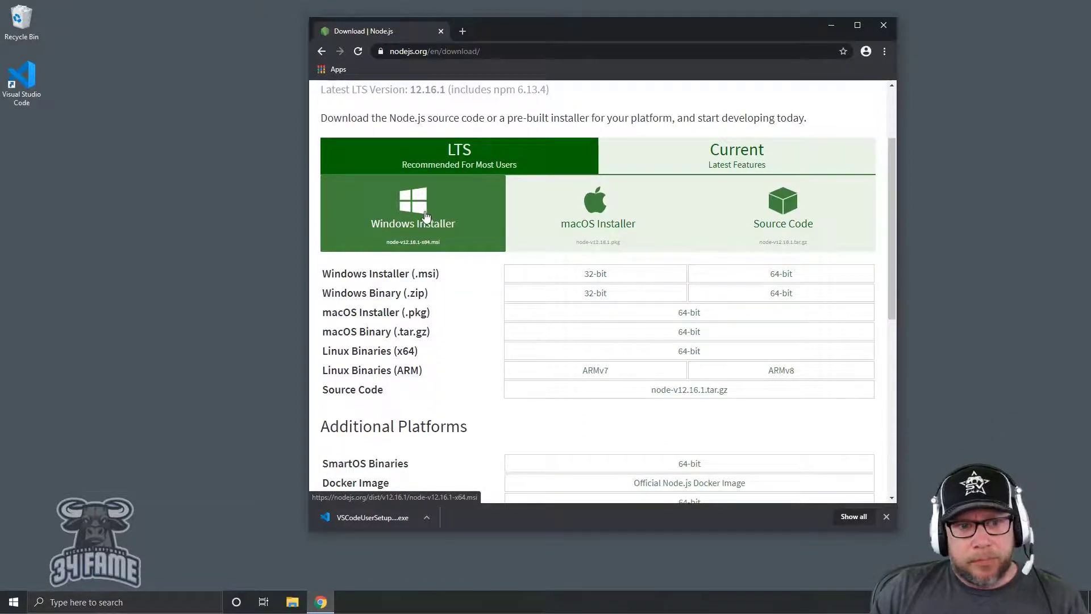
pyautogui.click(464, 228)
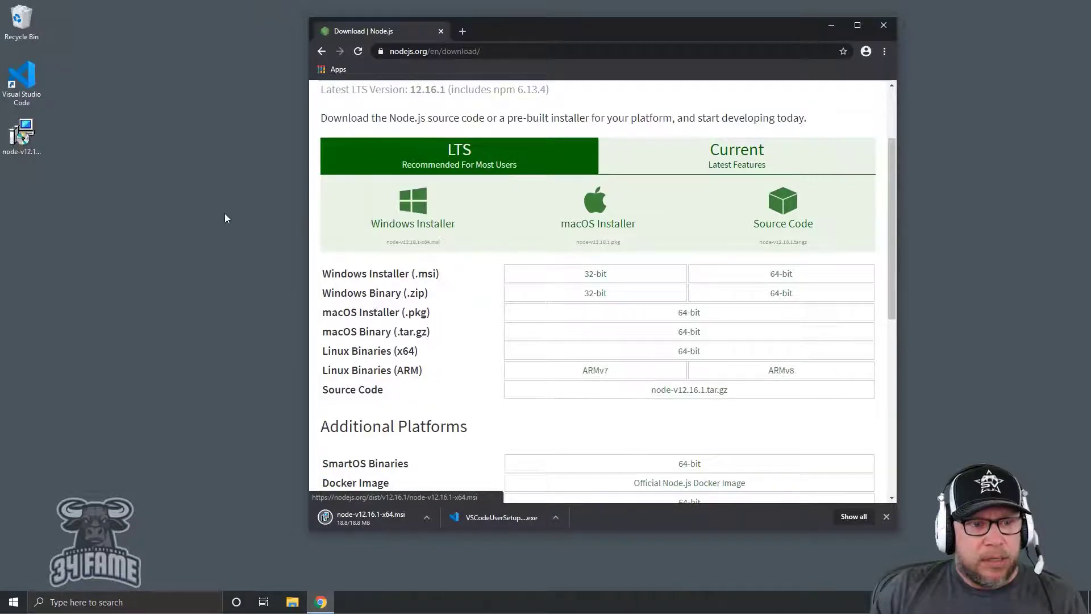
pyautogui.doubleClick(34, 147)
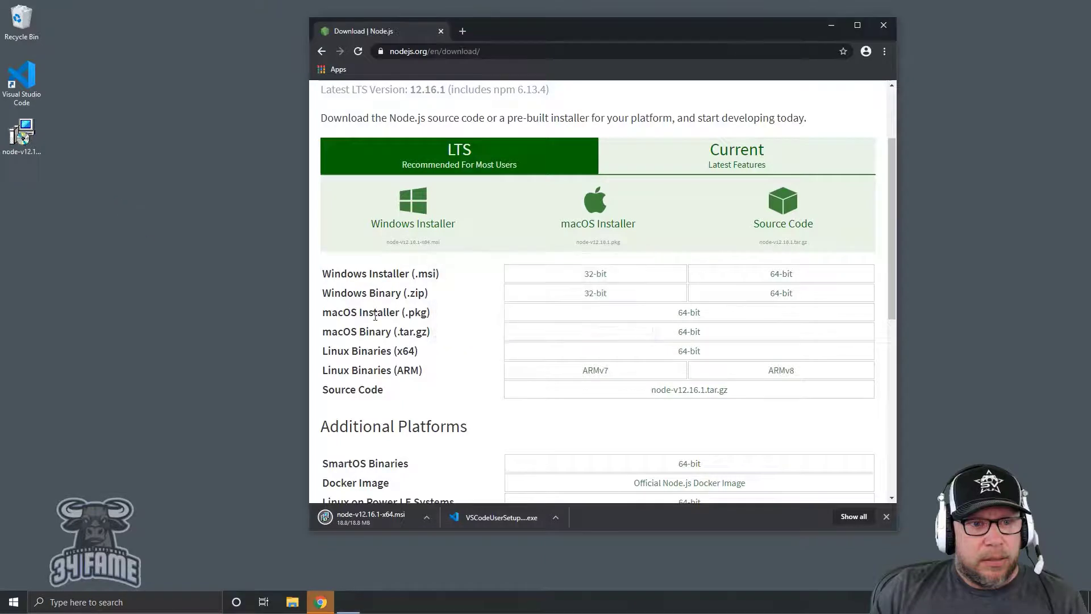
pyautogui.click(831, 29)
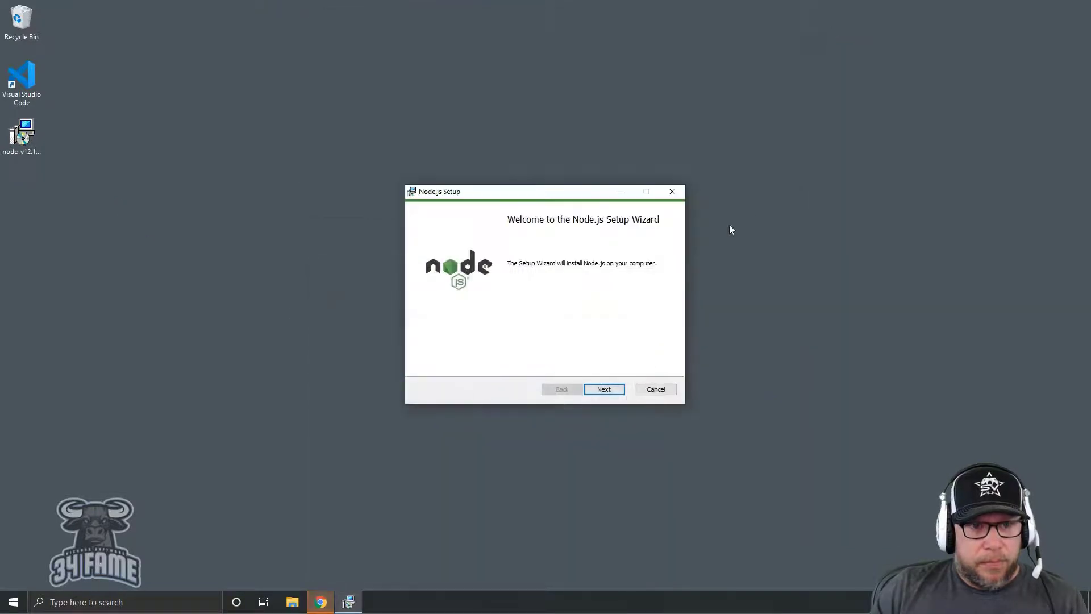
# - Accept the Node.js license terms and keep the default destination folder and feature selection
pyautogui.click(610, 391)
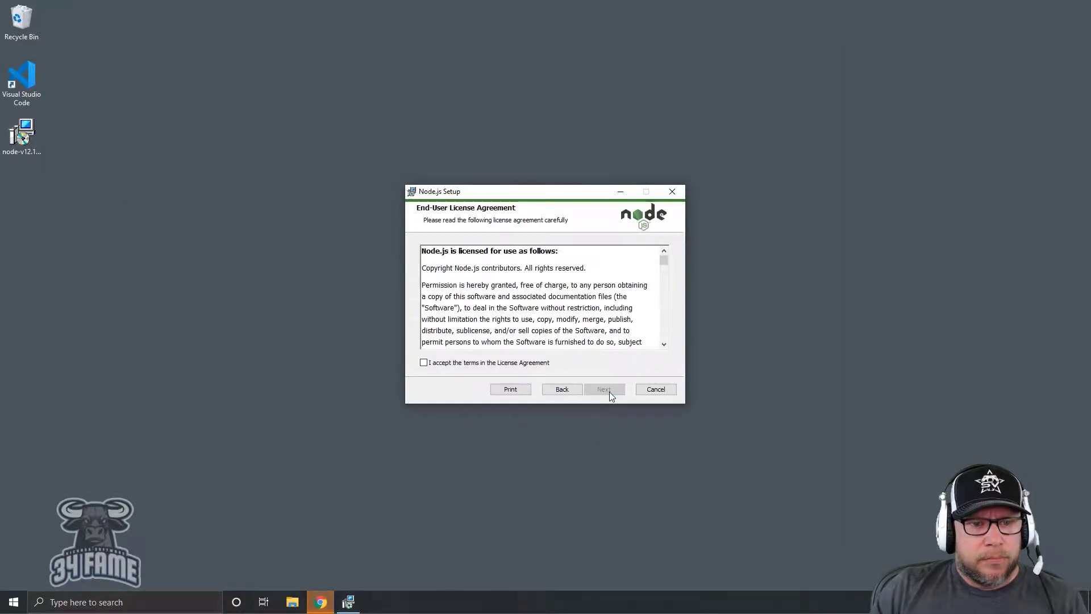
pyautogui.click(479, 362)
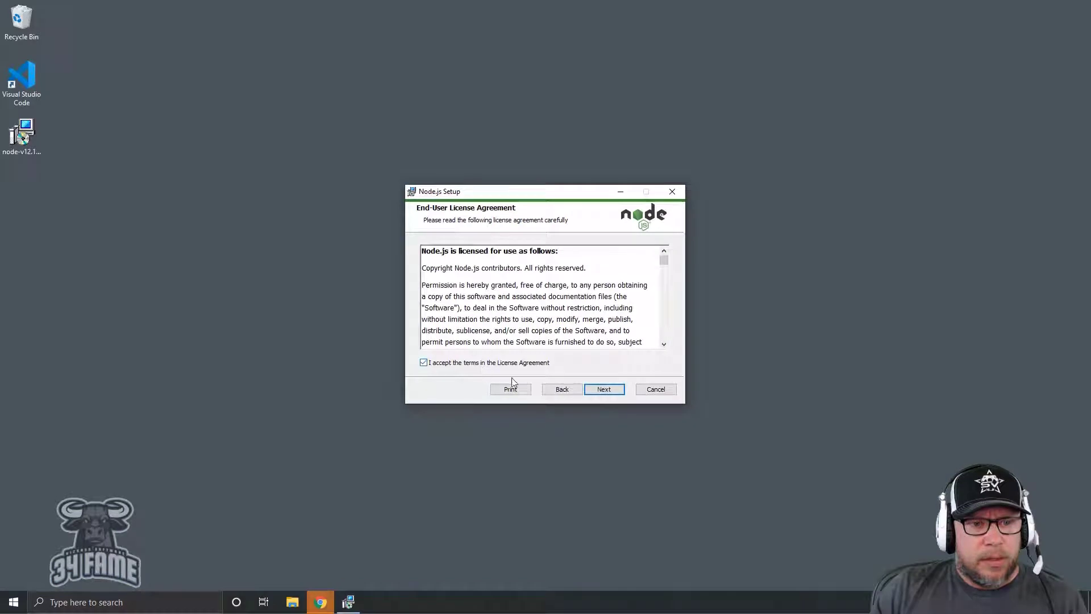
pyautogui.click(607, 390)
pyautogui.click(611, 392)
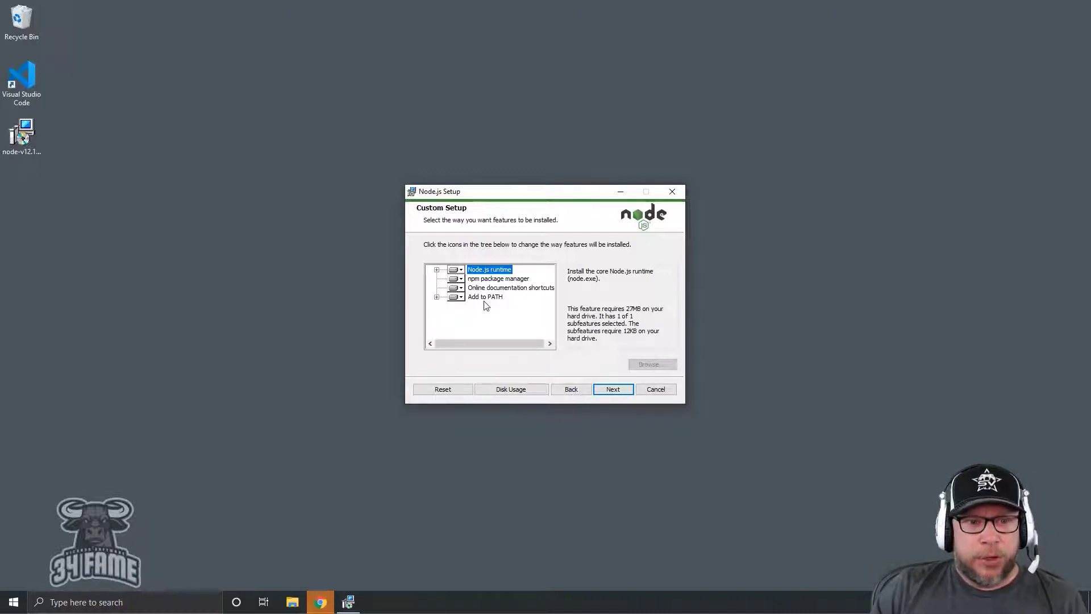
pyautogui.click(611, 391)
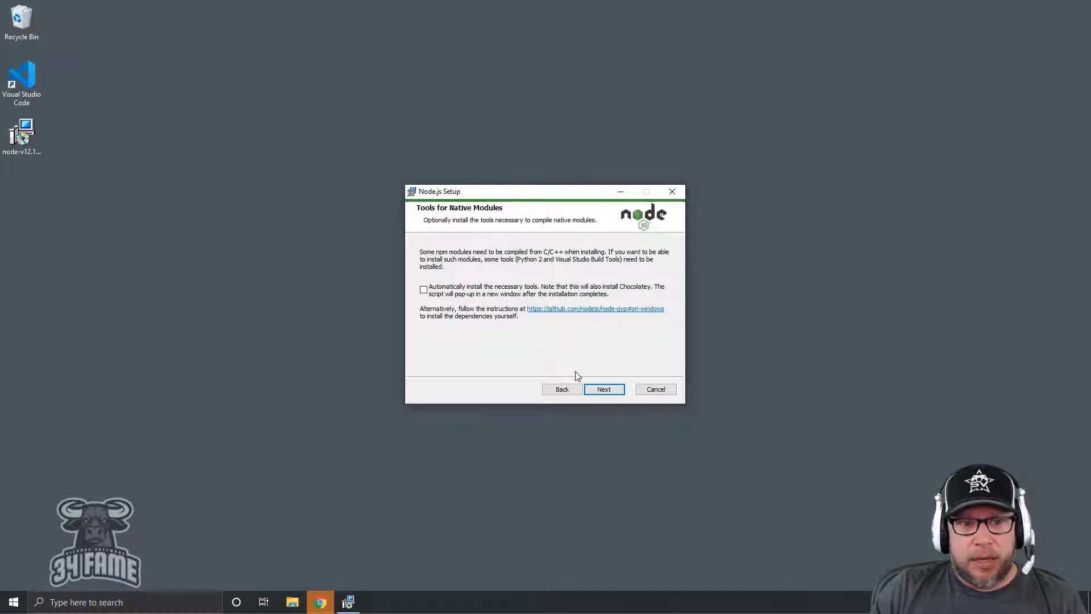
# - Install Node.js without the native module tools, allow the app to make changes to the device, and finish the setup
pyautogui.click(591, 389)
pyautogui.click(607, 390)
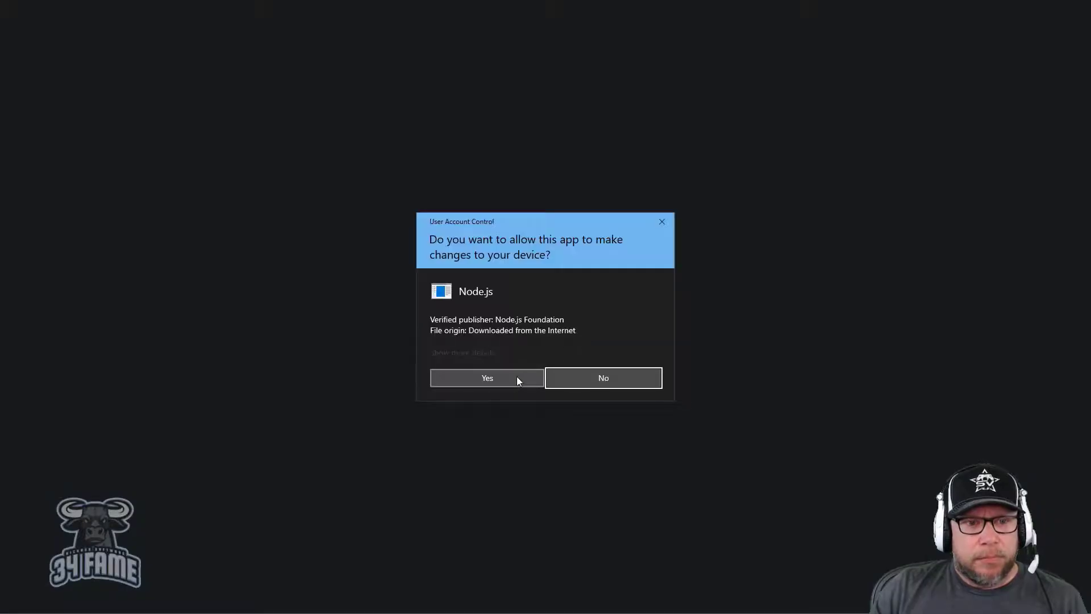
pyautogui.click(517, 377)
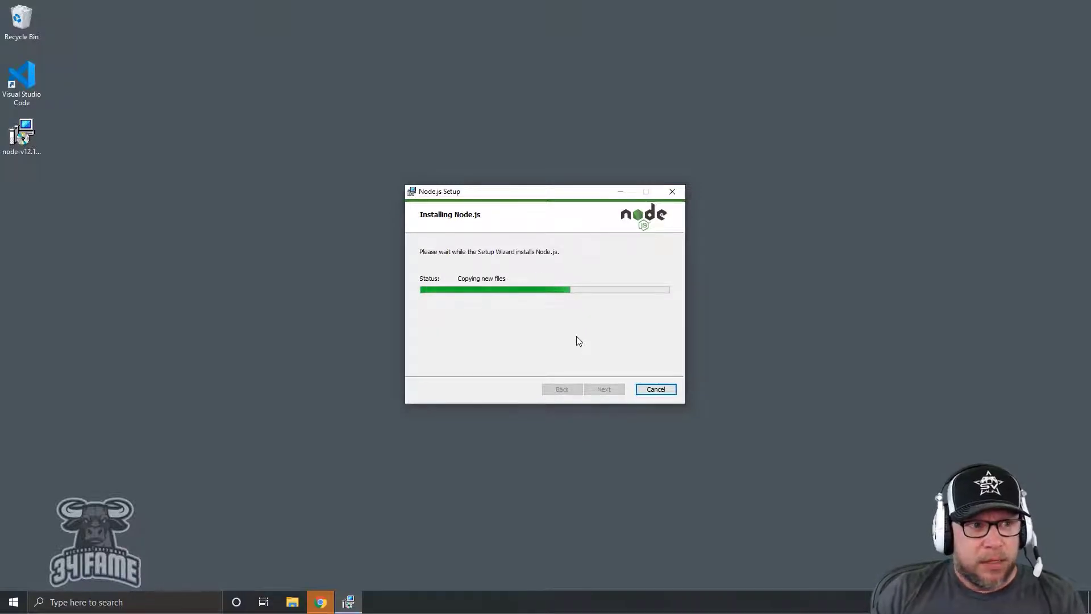
pyautogui.click(34, 79)
pyautogui.click(221, 185)
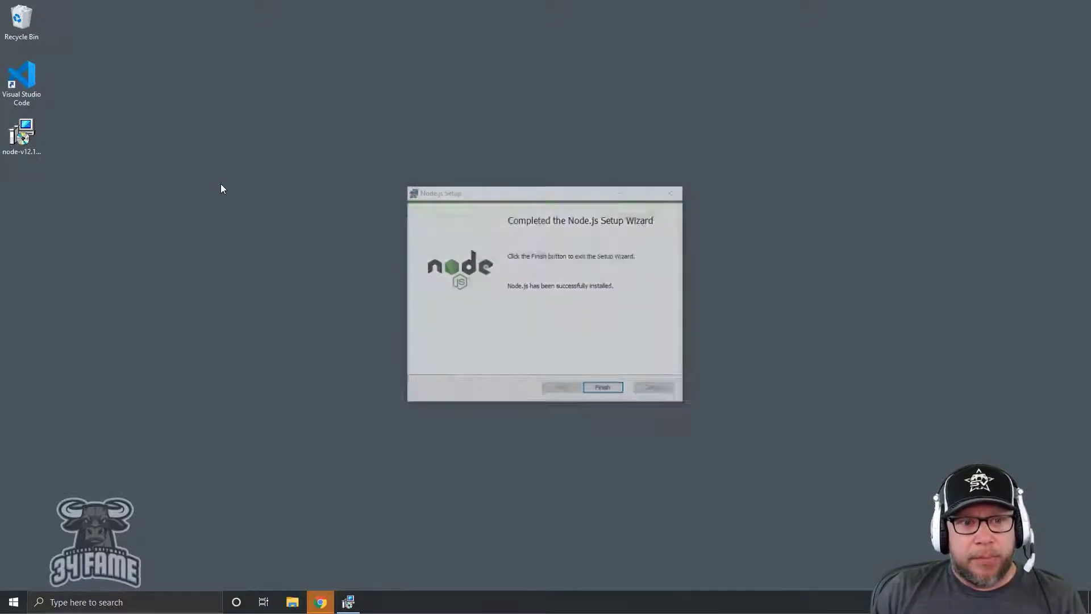
pyautogui.click(604, 388)
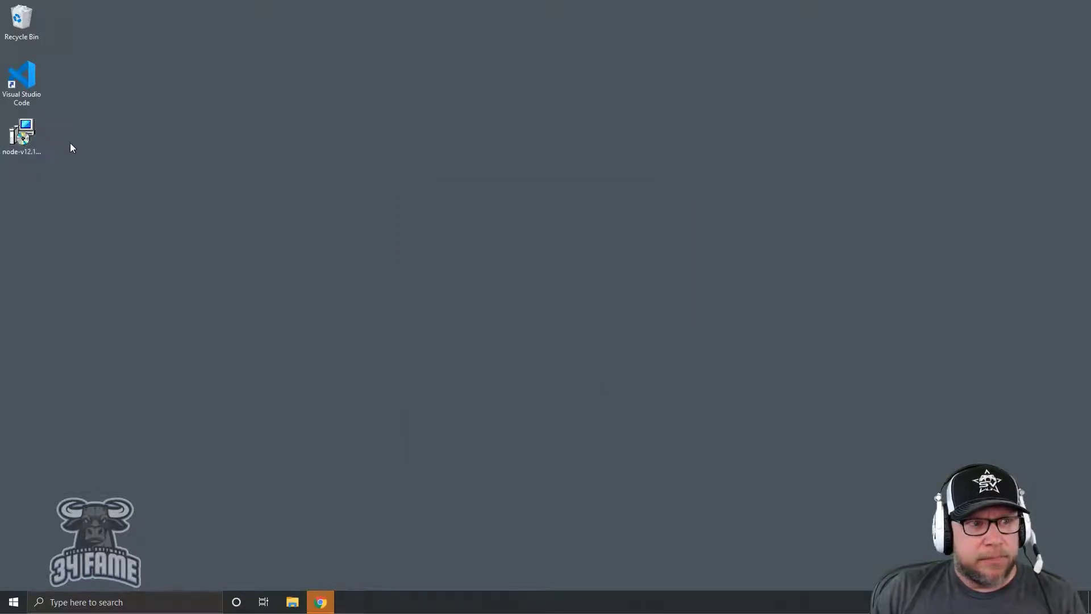
# - Bring the browser back up and move the Node.js installer from the desktop to the Recycle Bin
pyautogui.click(320, 602)
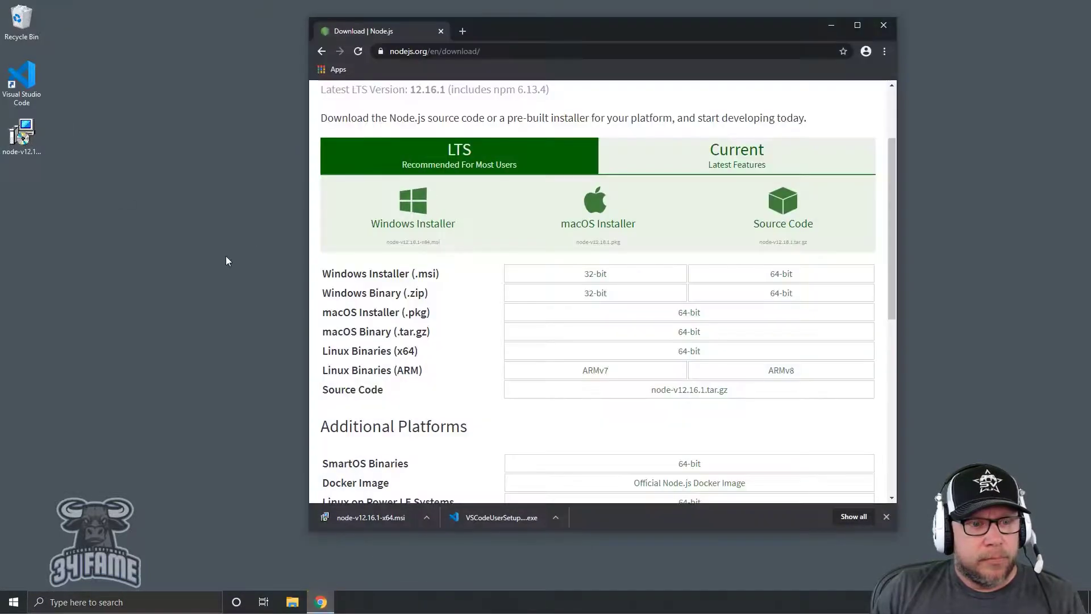
pyautogui.moveTo(23, 145); pyautogui.dragTo(21, 23)
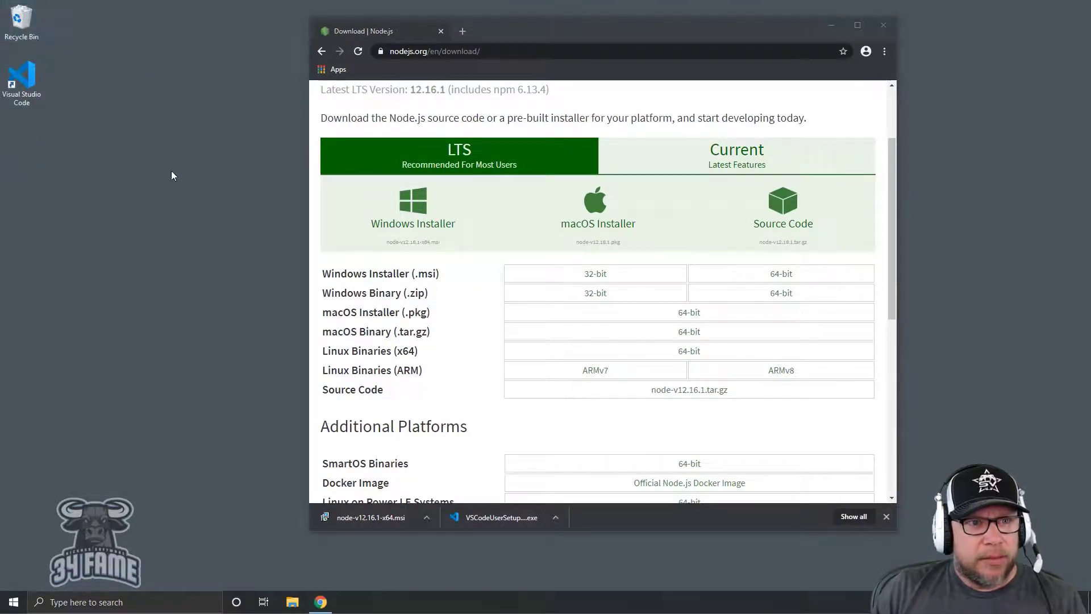
# - Search the web for "git bash" in the browser
pyautogui.click(502, 52)
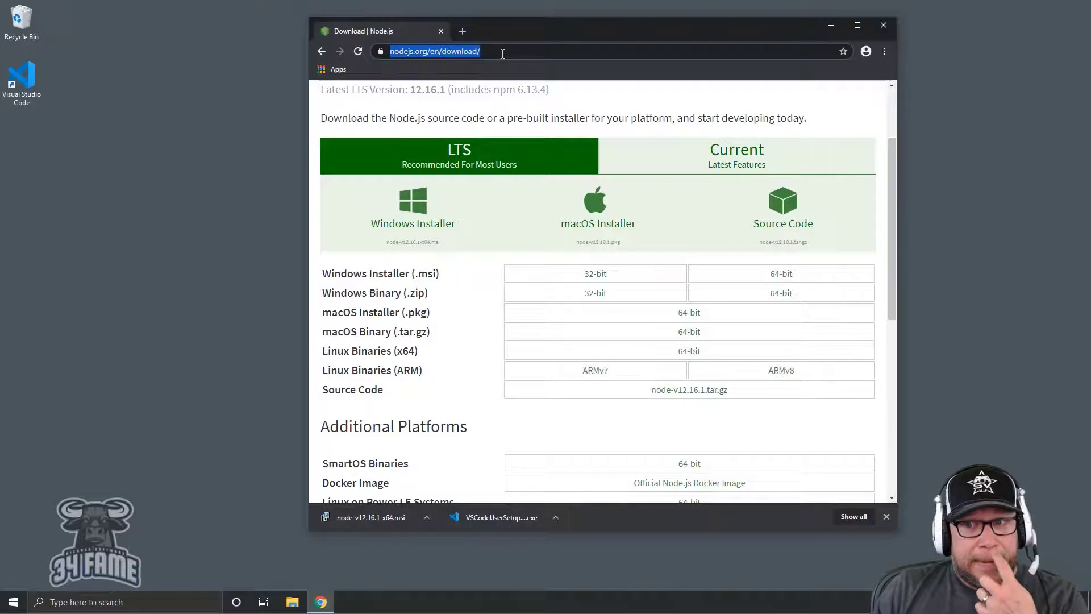
pyautogui.write('gi')
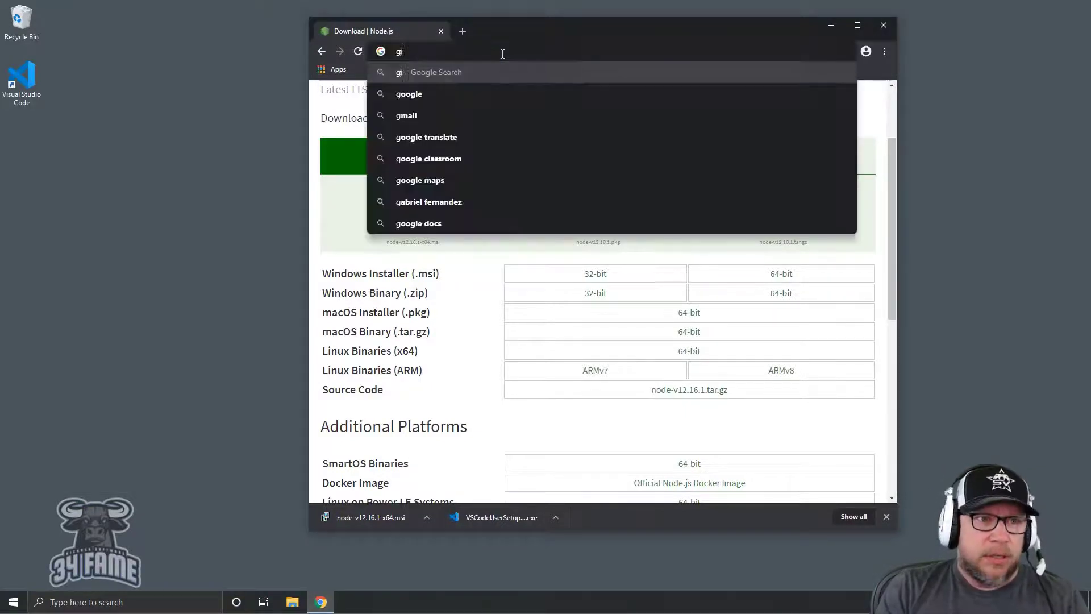
pyautogui.write('t bash')
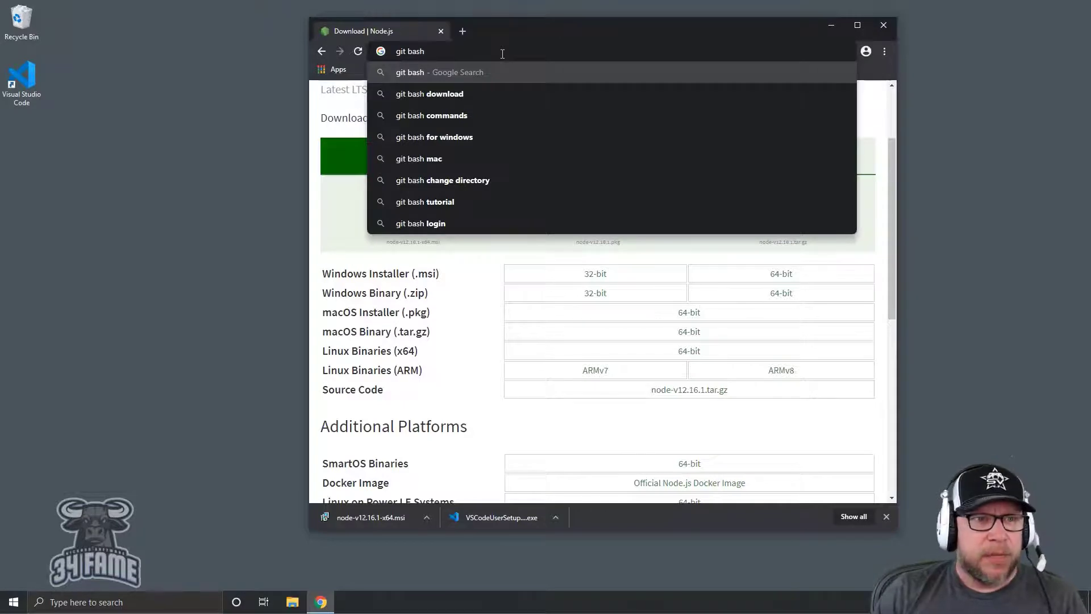
pyautogui.press('Return')
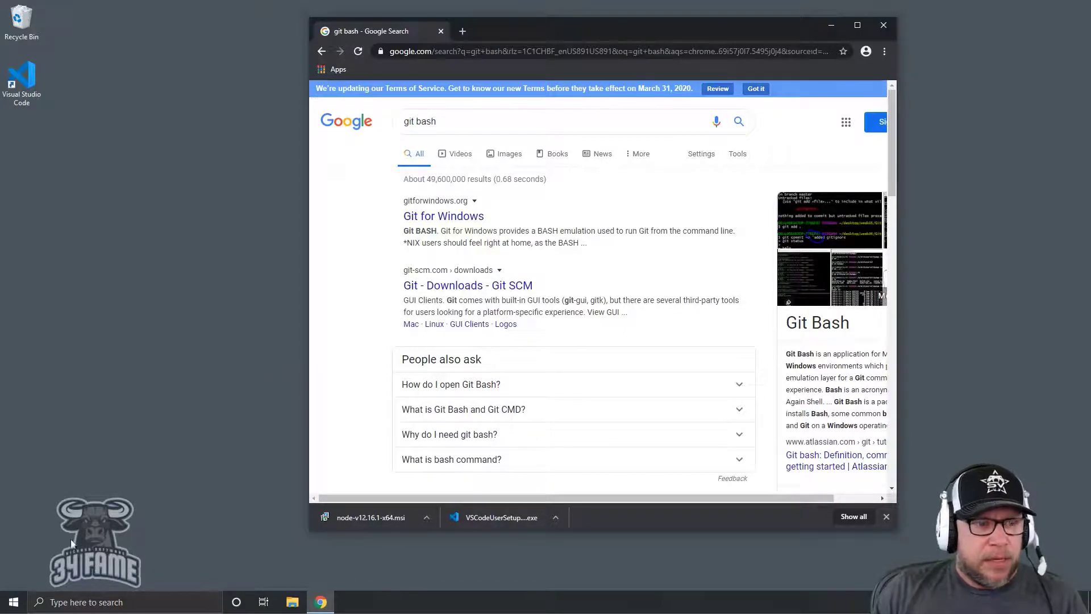
# - Open the Command Prompt, list the home directory's contents with dir, and close the window
pyautogui.click(13, 602)
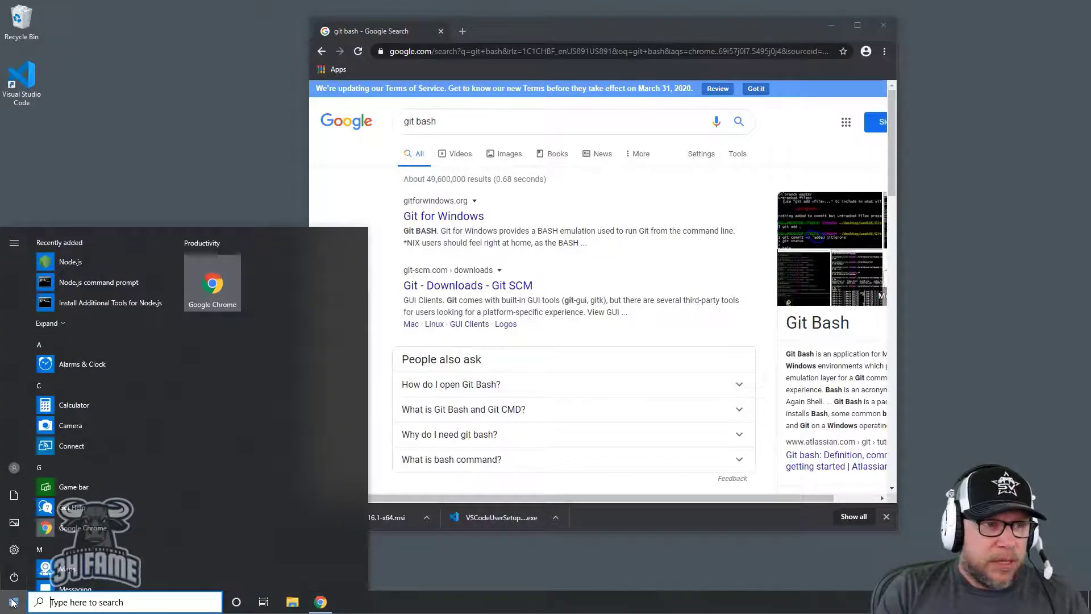
pyautogui.write('cmd')
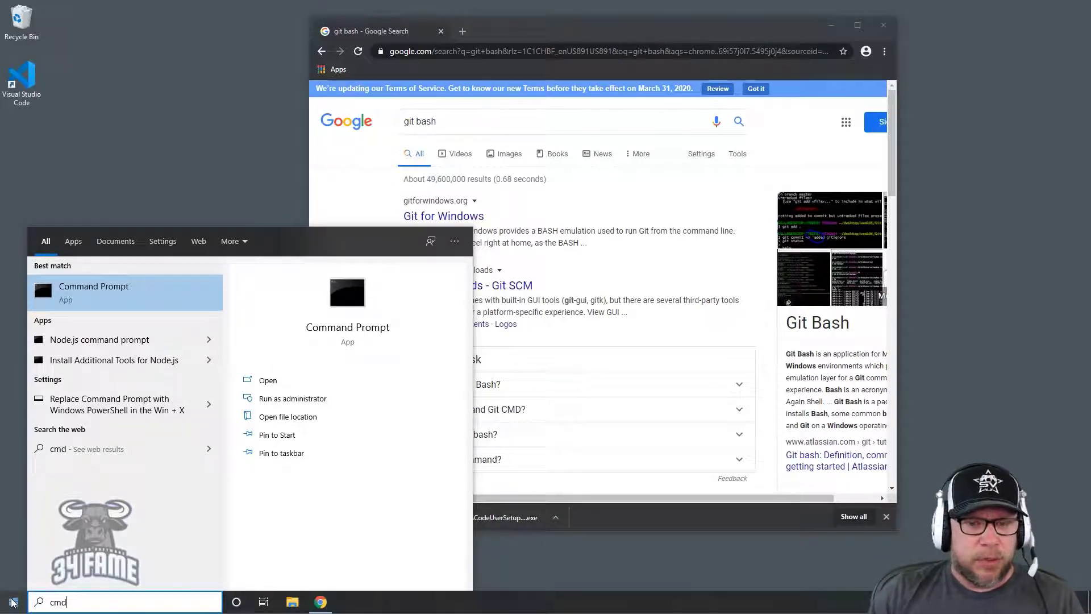
pyautogui.click(97, 299)
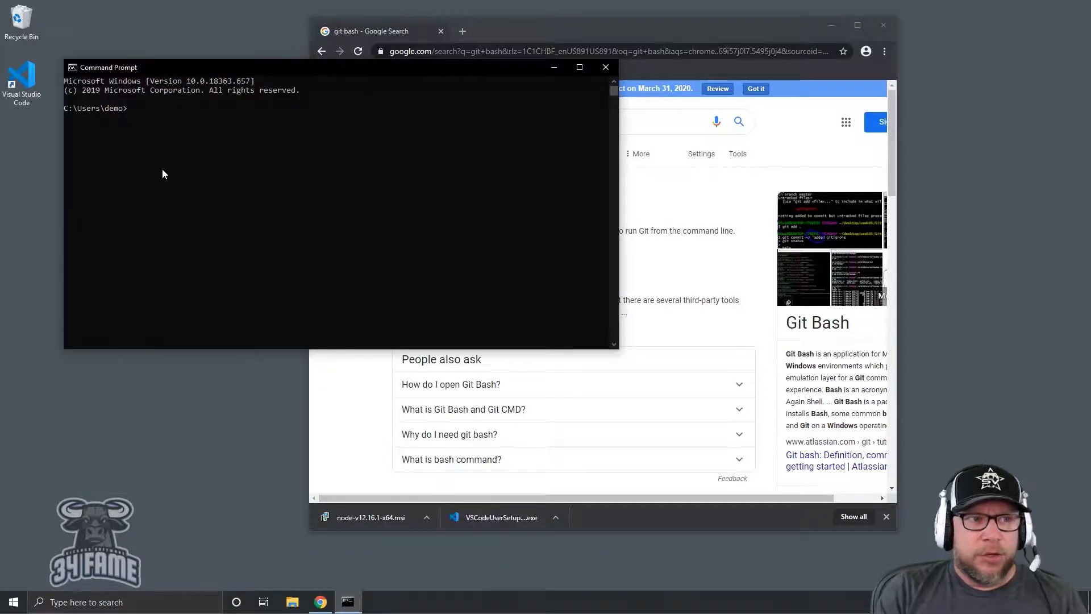
pyautogui.write('dir')
pyautogui.press('Return')
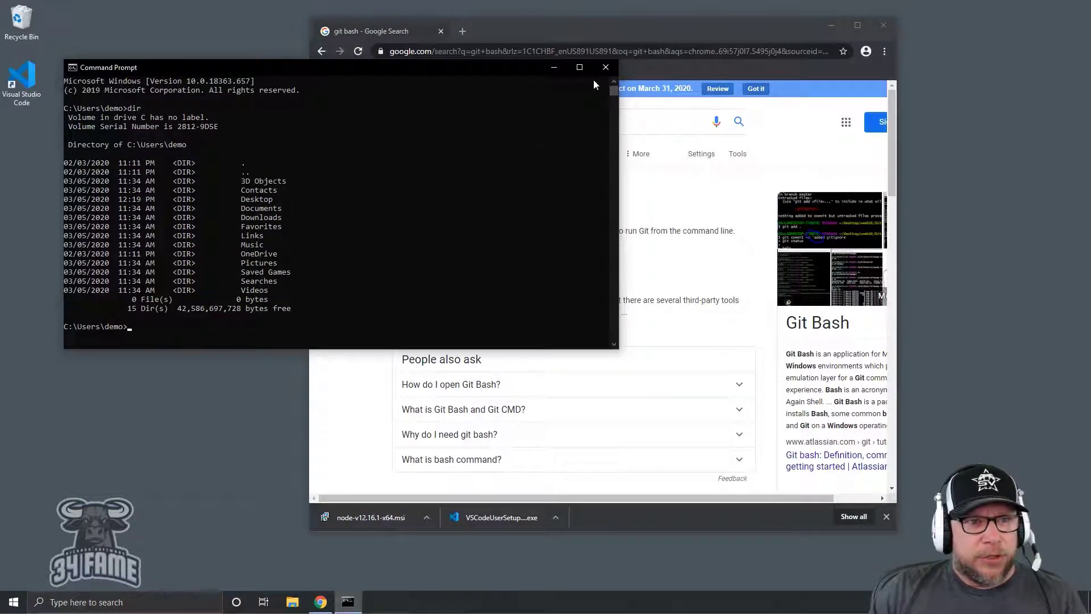
pyautogui.click(607, 68)
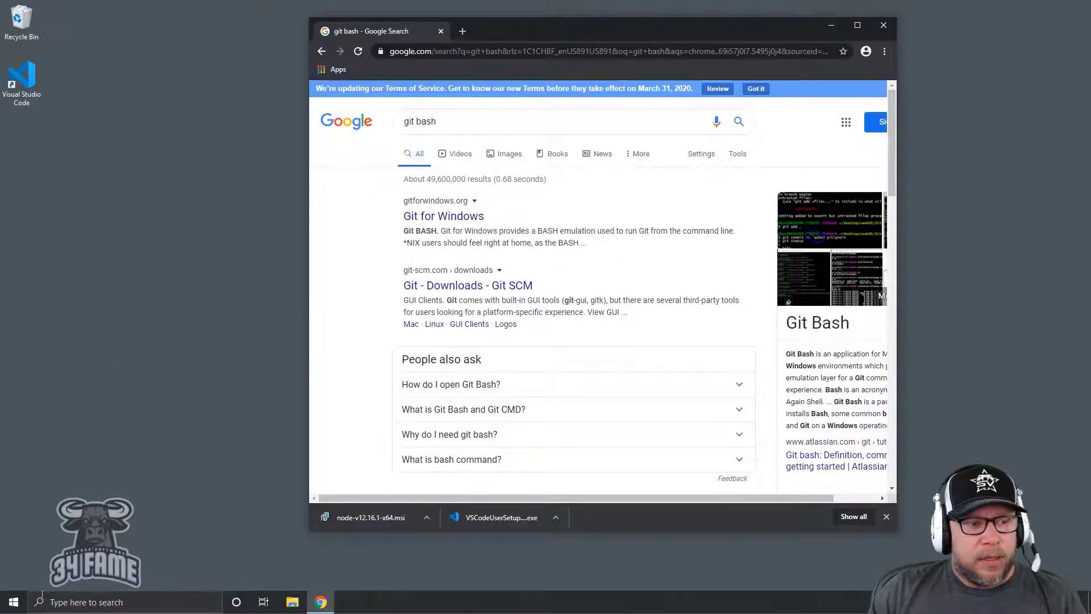
# - Open Windows PowerShell to look at its command line, and close it again
pyautogui.click(14, 604)
pyautogui.write('pow')
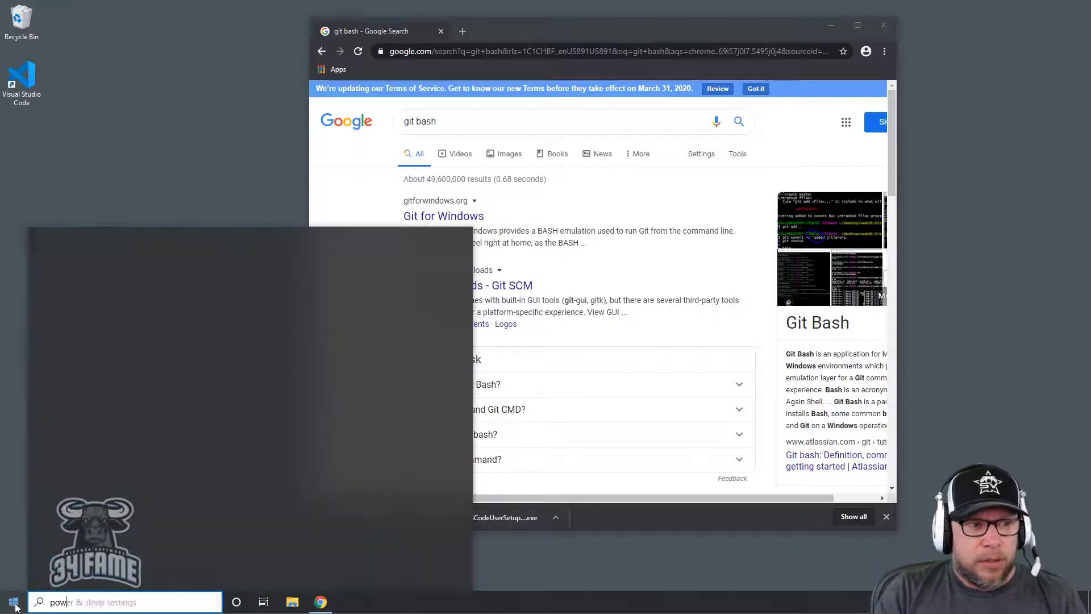
pyautogui.write('er')
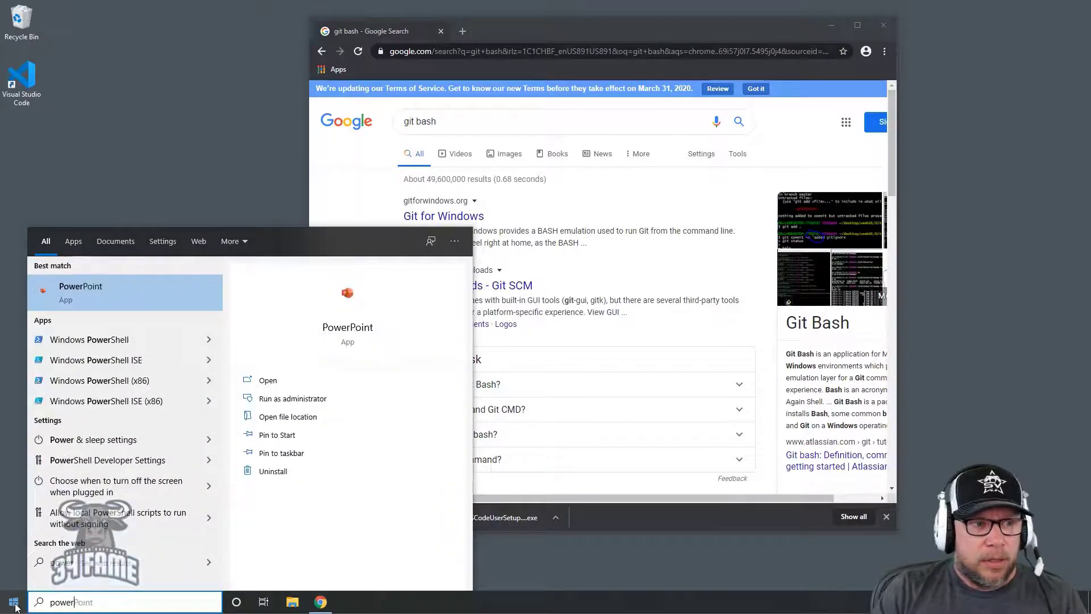
pyautogui.click(104, 342)
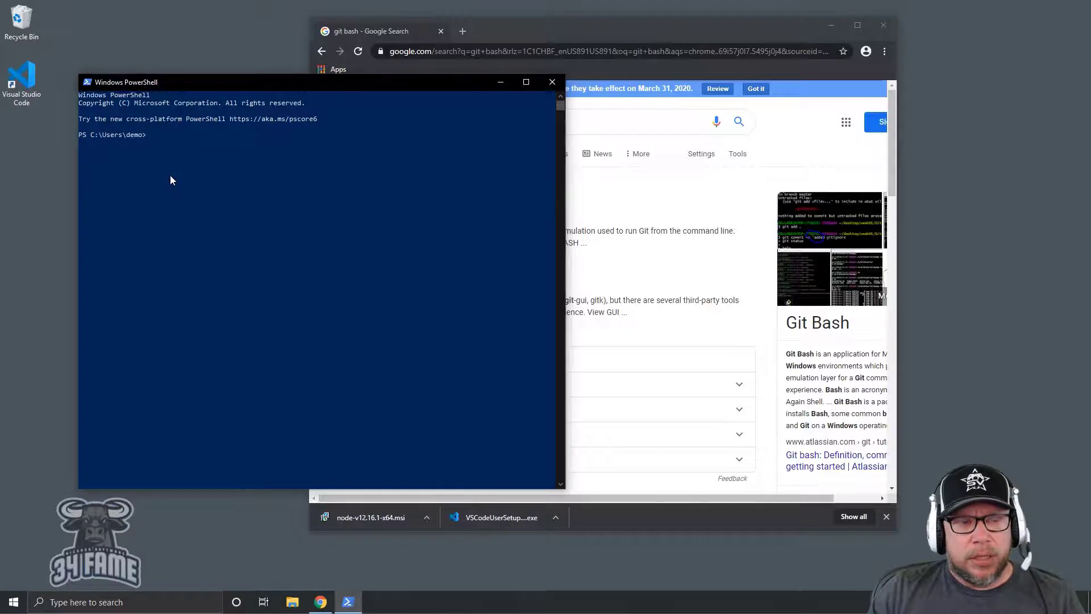
pyautogui.click(553, 84)
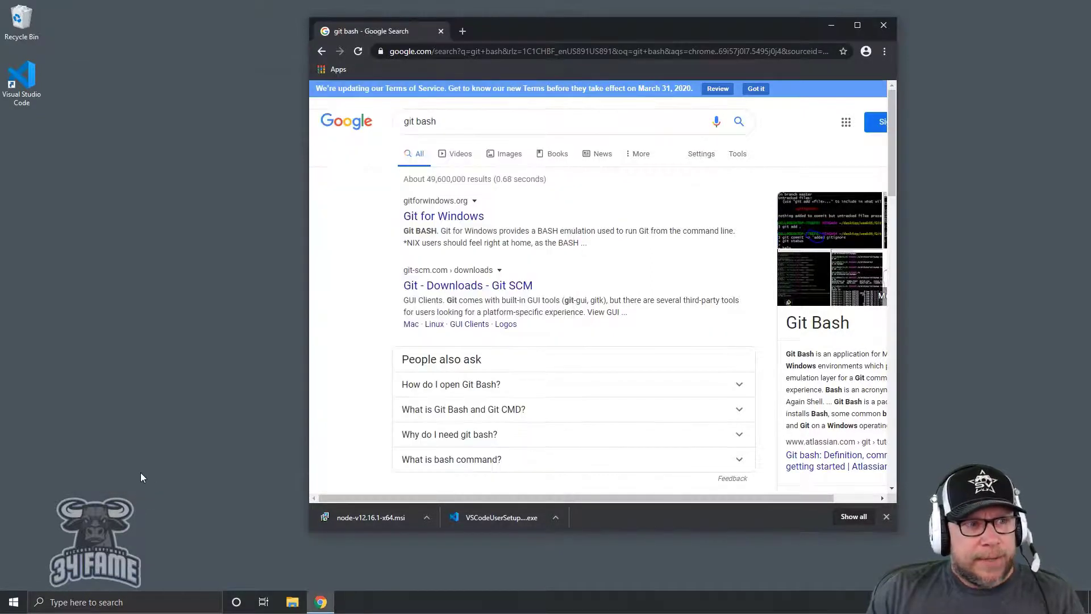
# - Download Git for Windows from gitforwindows.org, launch its installer with permission to make changes, and minimize the browser
pyautogui.click(447, 223)
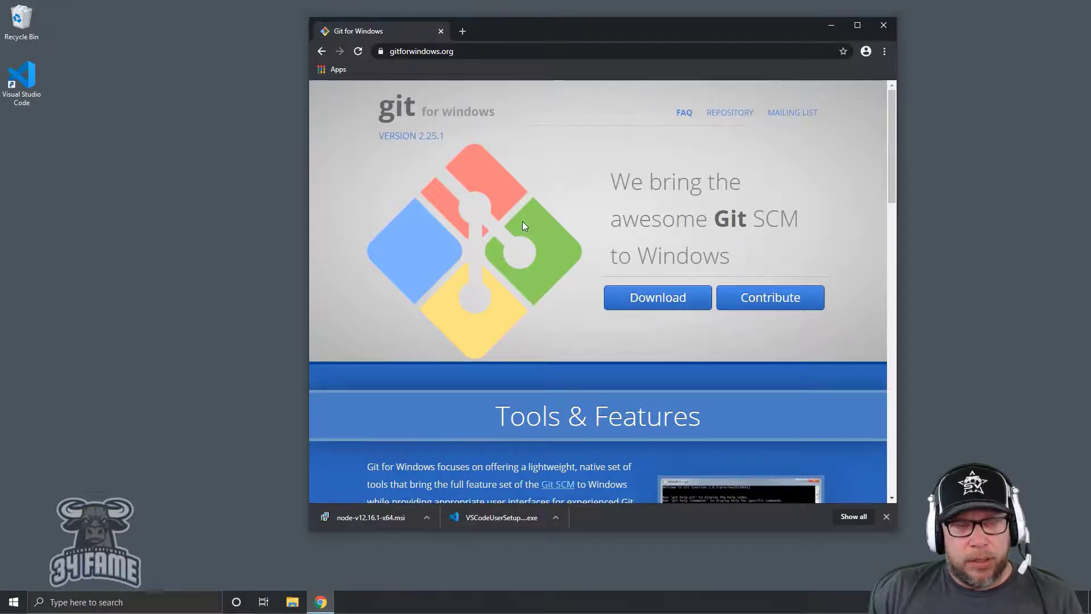
pyautogui.click(654, 297)
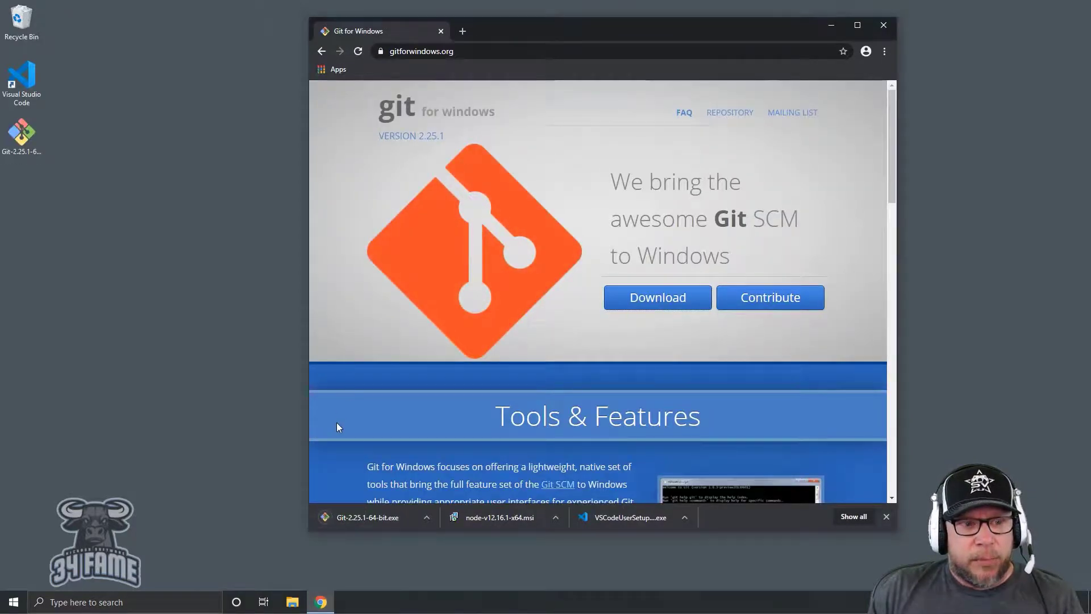
pyautogui.doubleClick(35, 147)
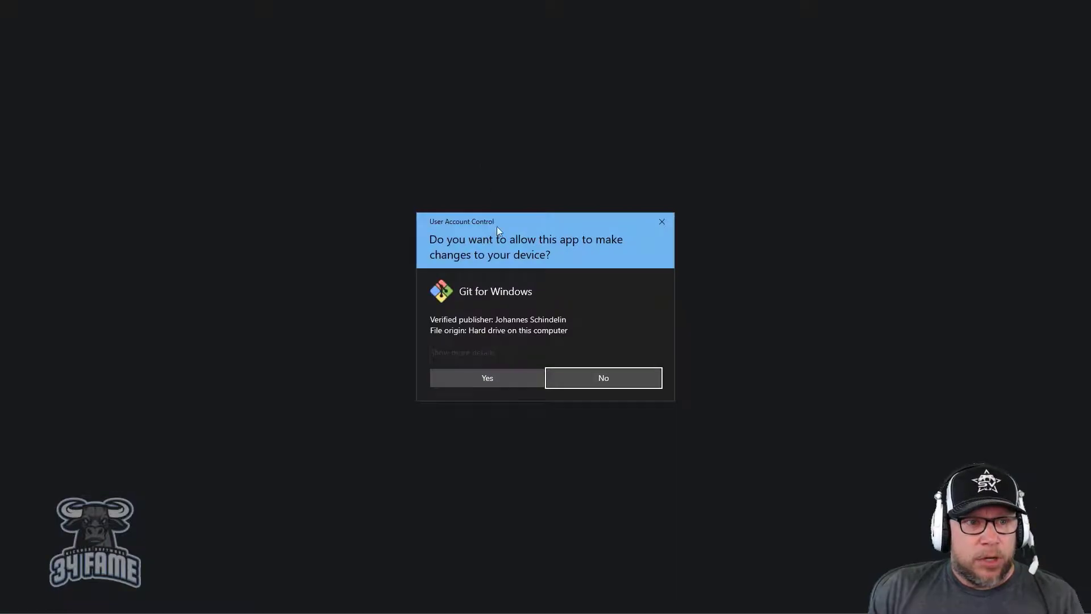
pyautogui.click(505, 377)
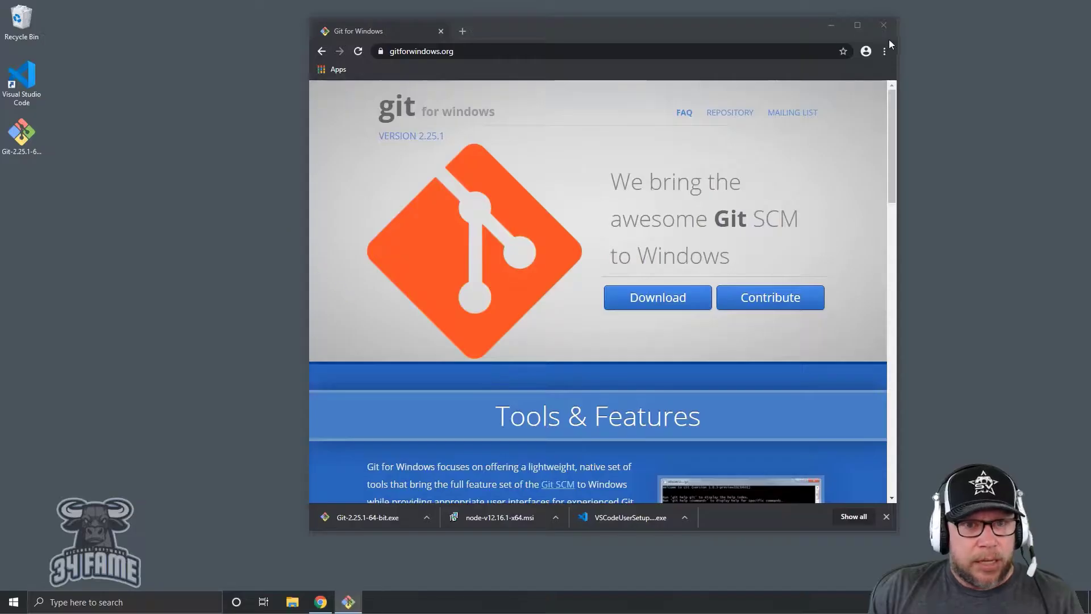
pyautogui.click(831, 25)
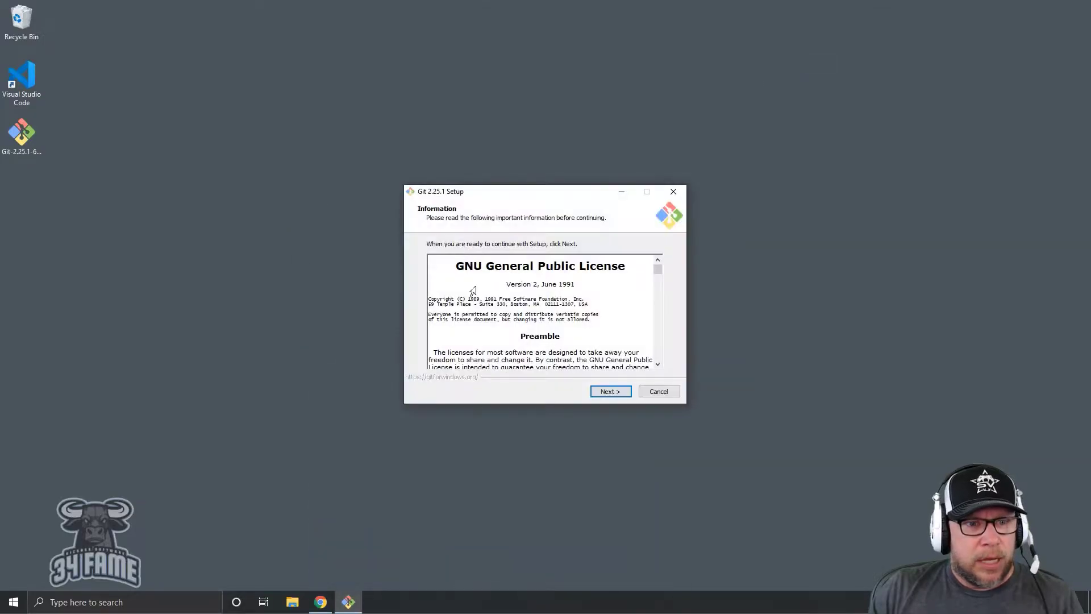
# - Accept the Git license and default destination, adding the desktop icon, the TrueType font for all console windows and the daily update check
pyautogui.click(626, 393)
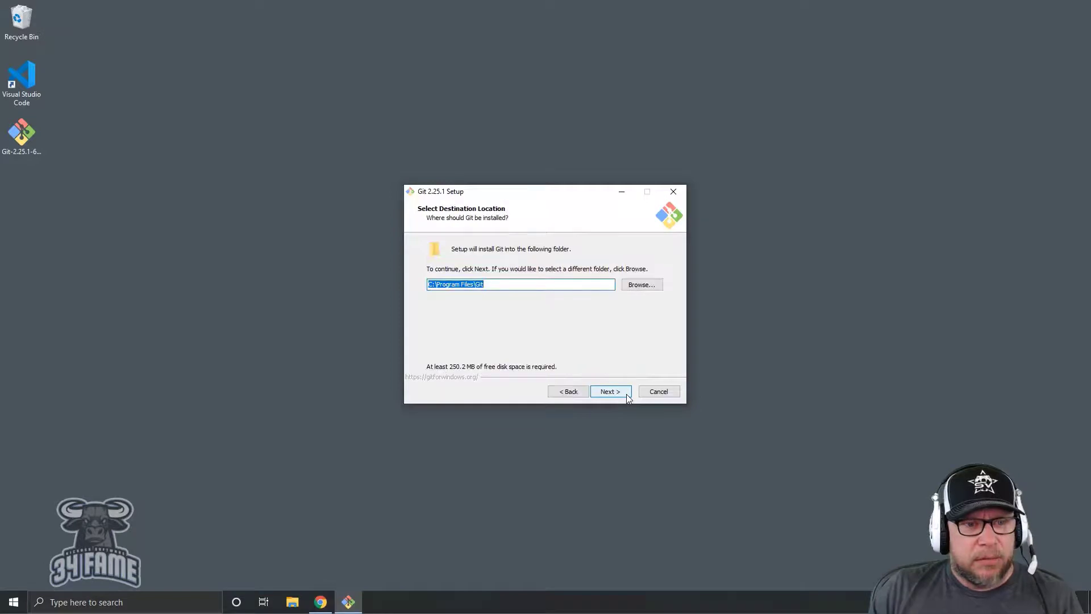
pyautogui.click(626, 394)
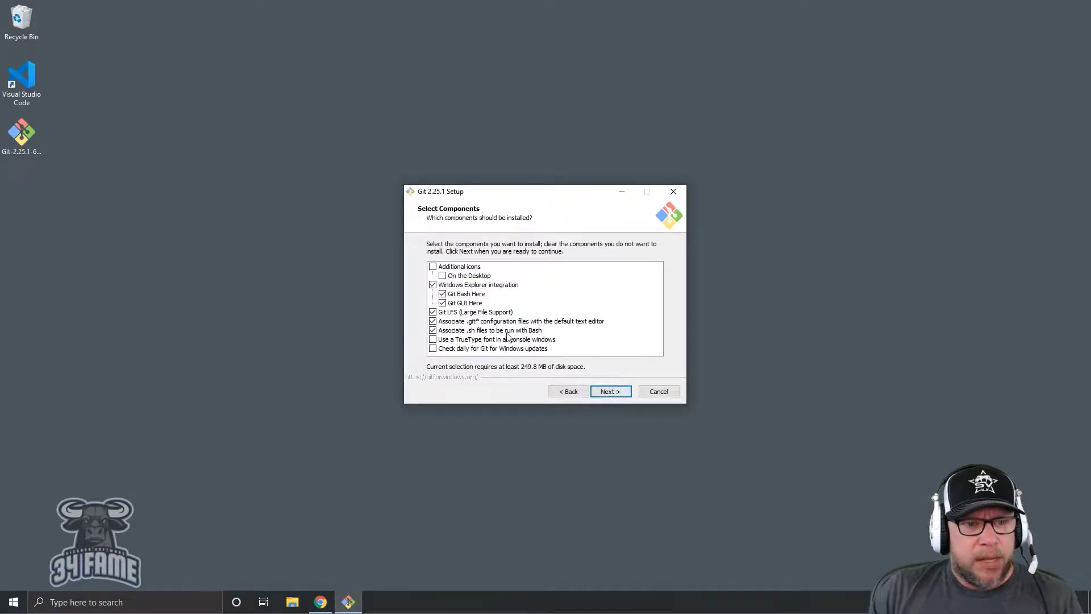
pyautogui.click(443, 277)
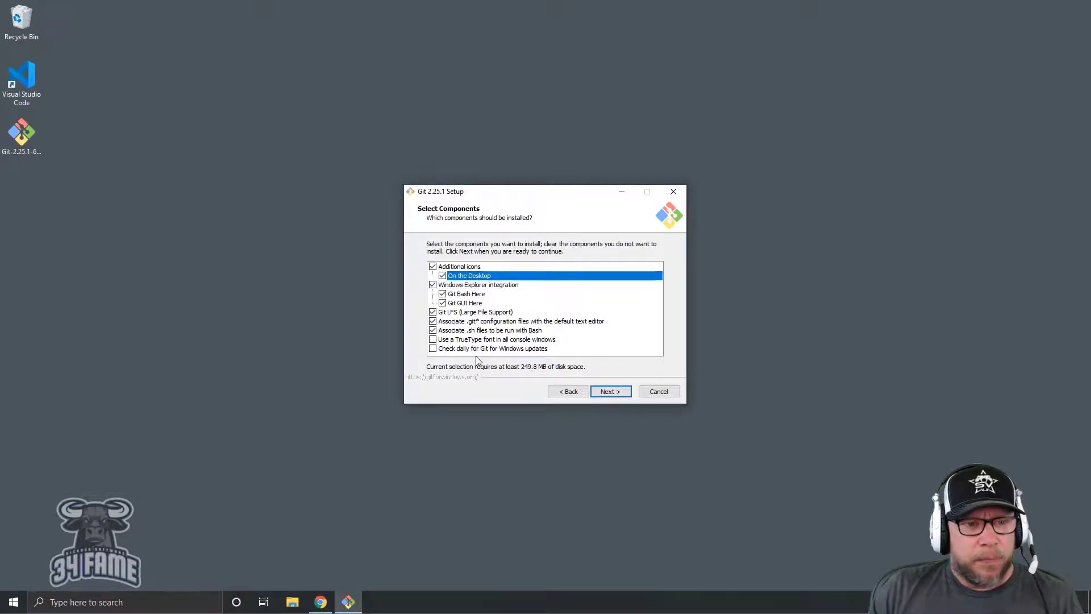
pyautogui.click(433, 340)
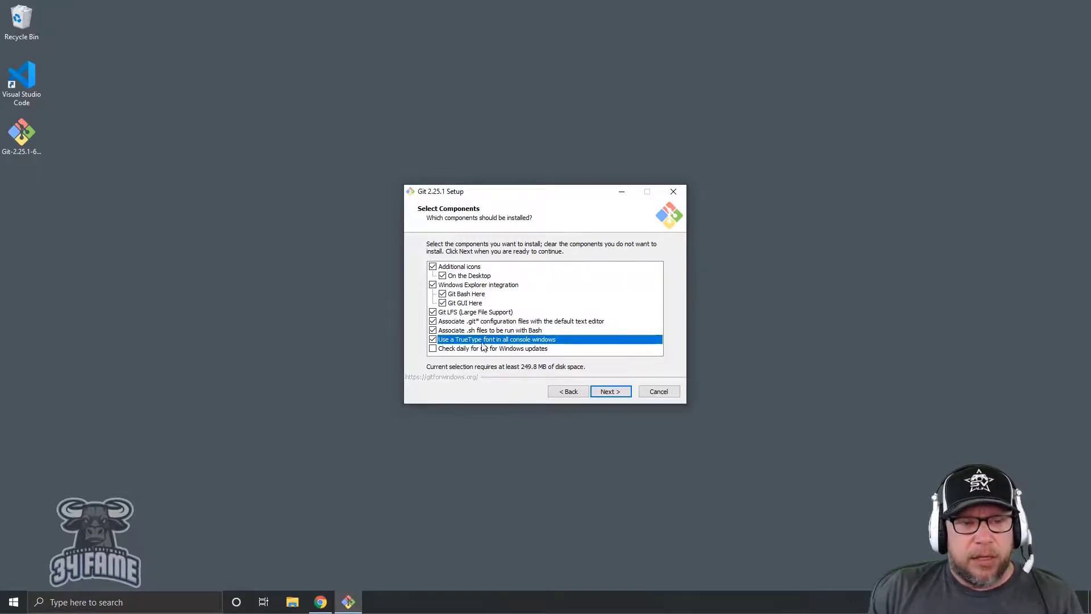
pyautogui.click(434, 349)
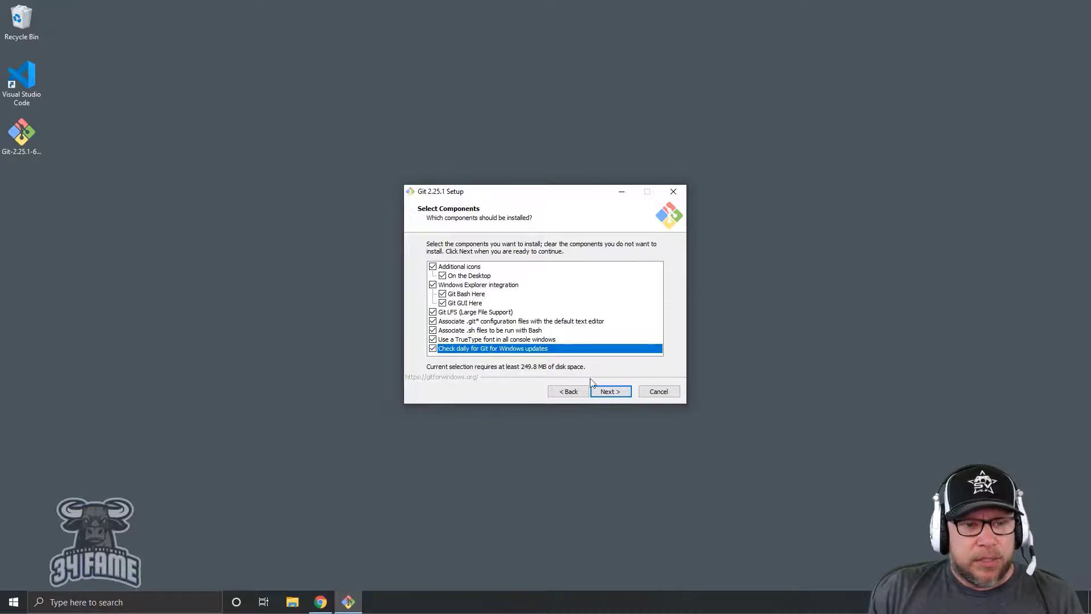
pyautogui.click(611, 392)
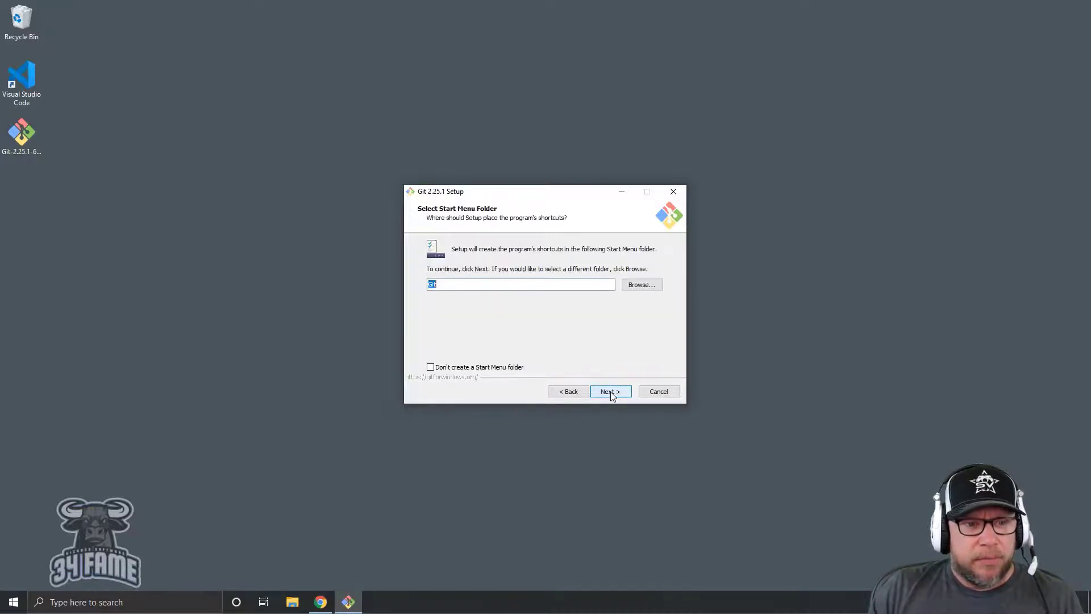
# - Keep the default Start Menu folder and choose Visual Studio Code as Git's default editor
pyautogui.click(611, 392)
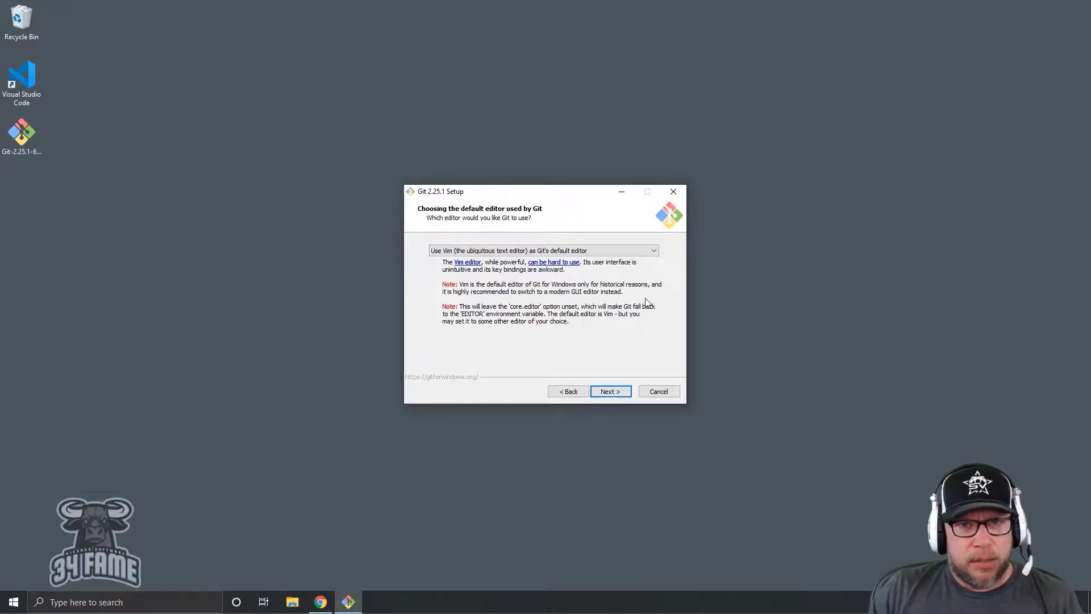
pyautogui.click(616, 253)
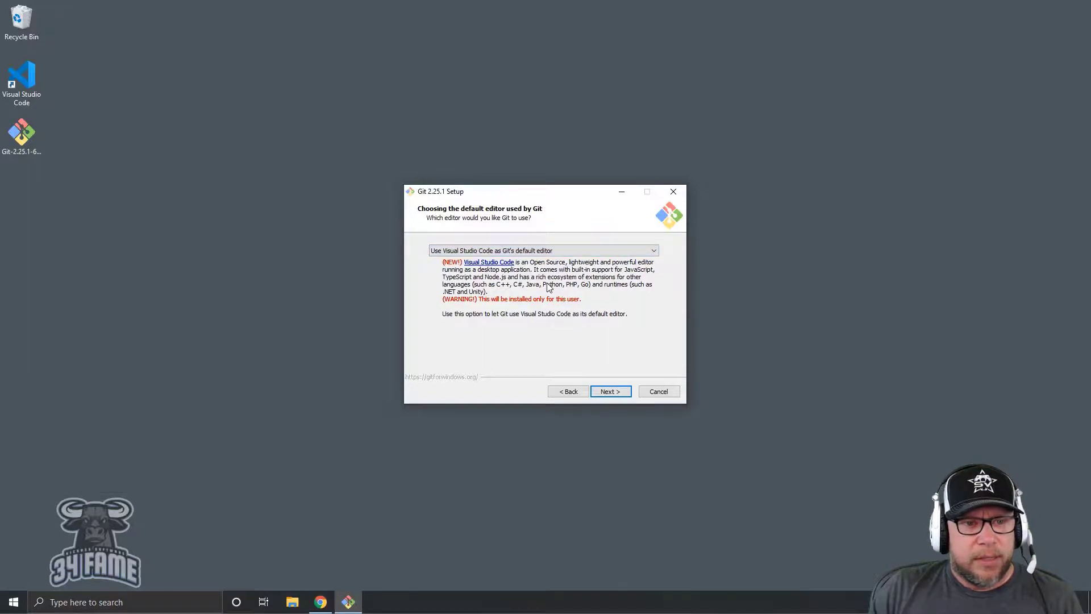
pyautogui.click(606, 393)
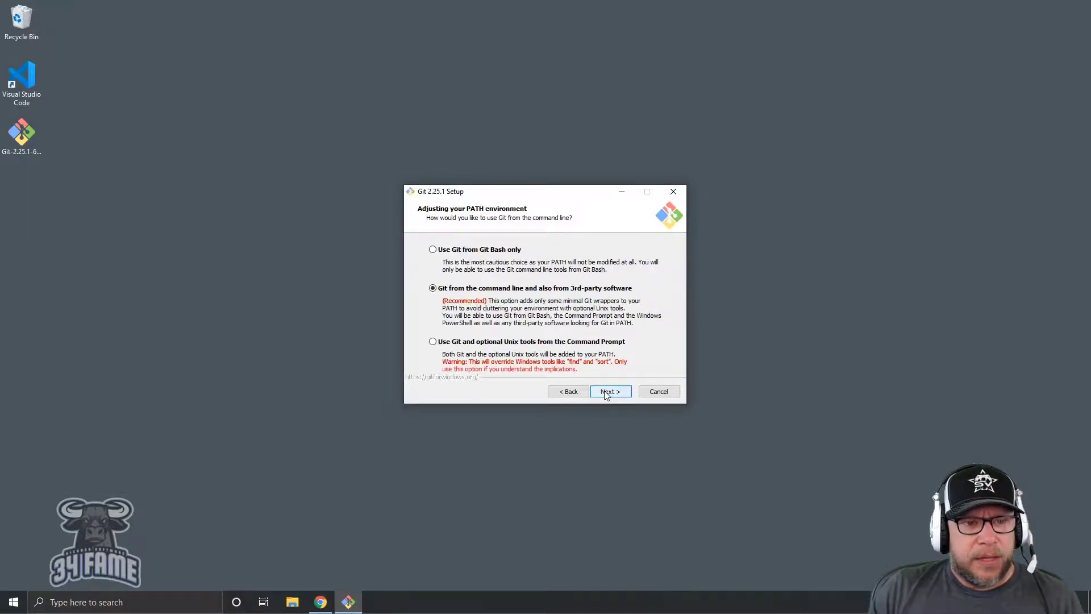
# - Install Git with the default PATH, OpenSSL, line-ending and remaining options, and finish the setup without viewing the release notes
pyautogui.click(607, 393)
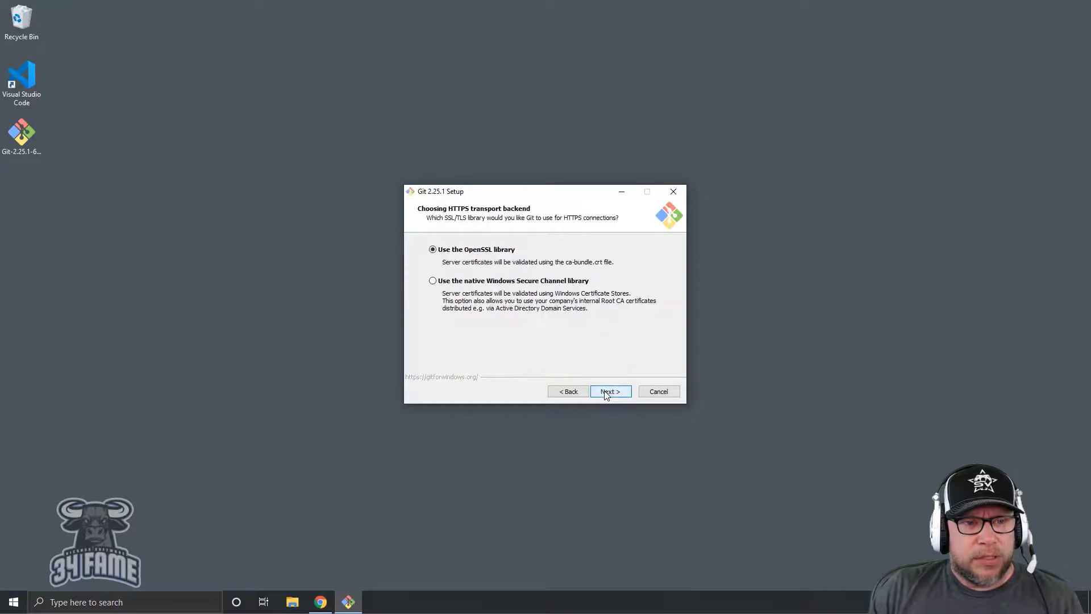
pyautogui.click(607, 393)
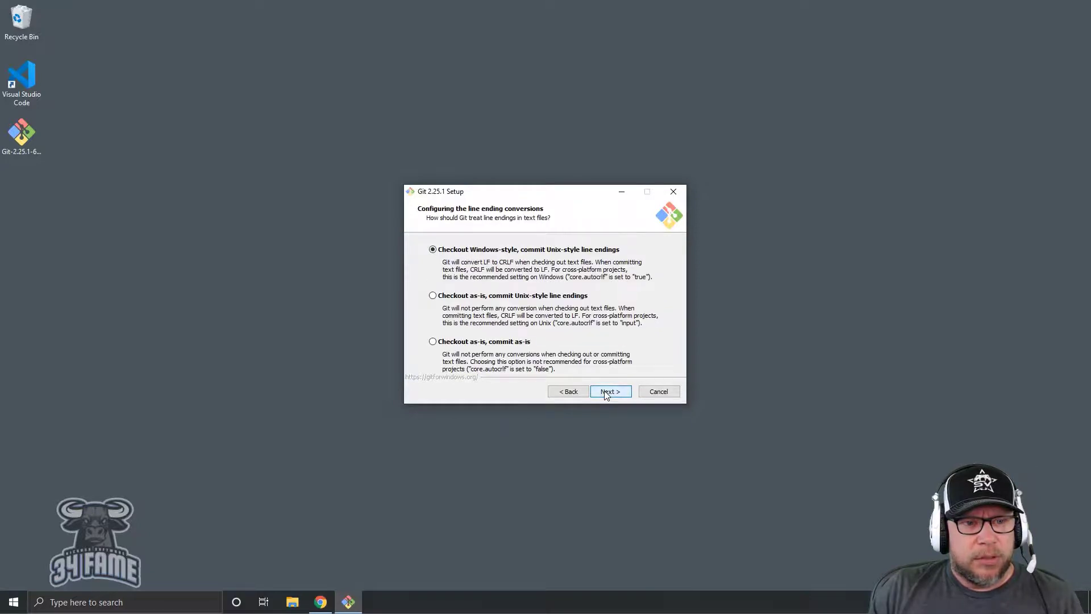
pyautogui.click(607, 395)
pyautogui.click(606, 394)
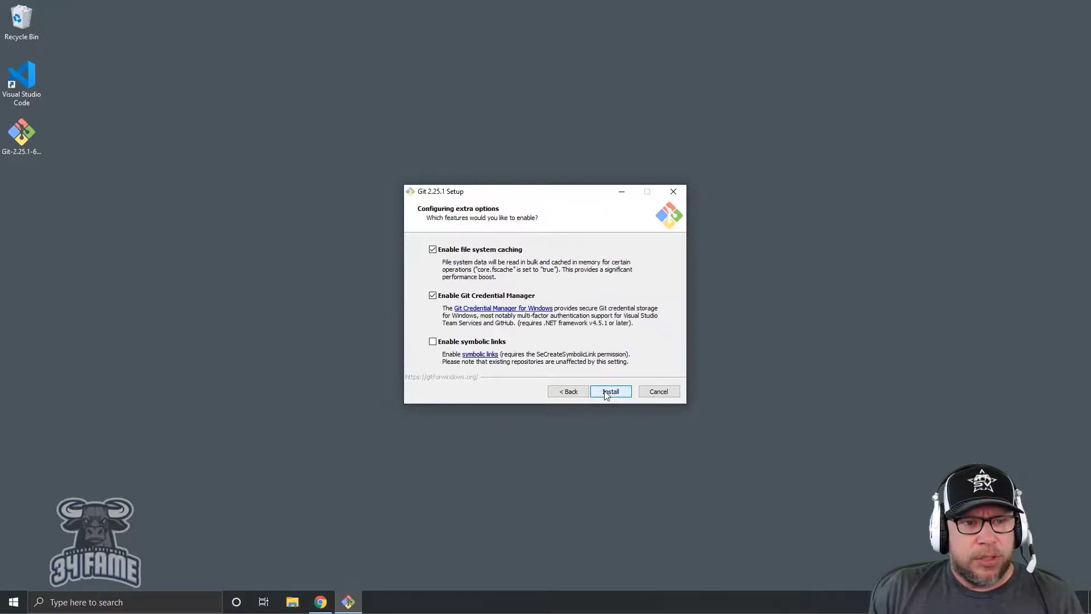
pyautogui.click(606, 393)
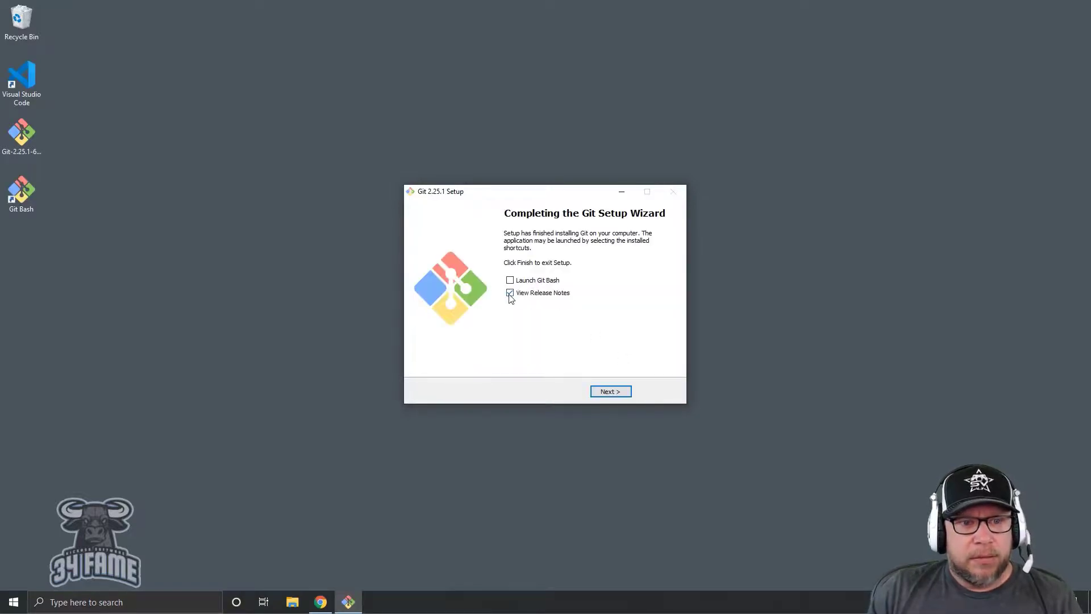
pyautogui.click(510, 294)
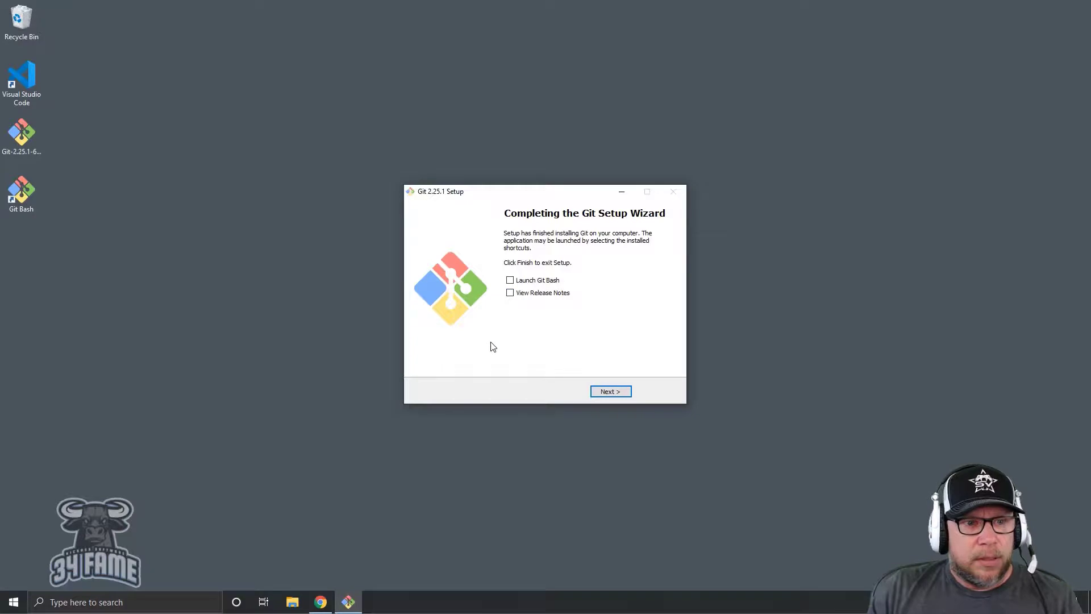
pyautogui.click(607, 392)
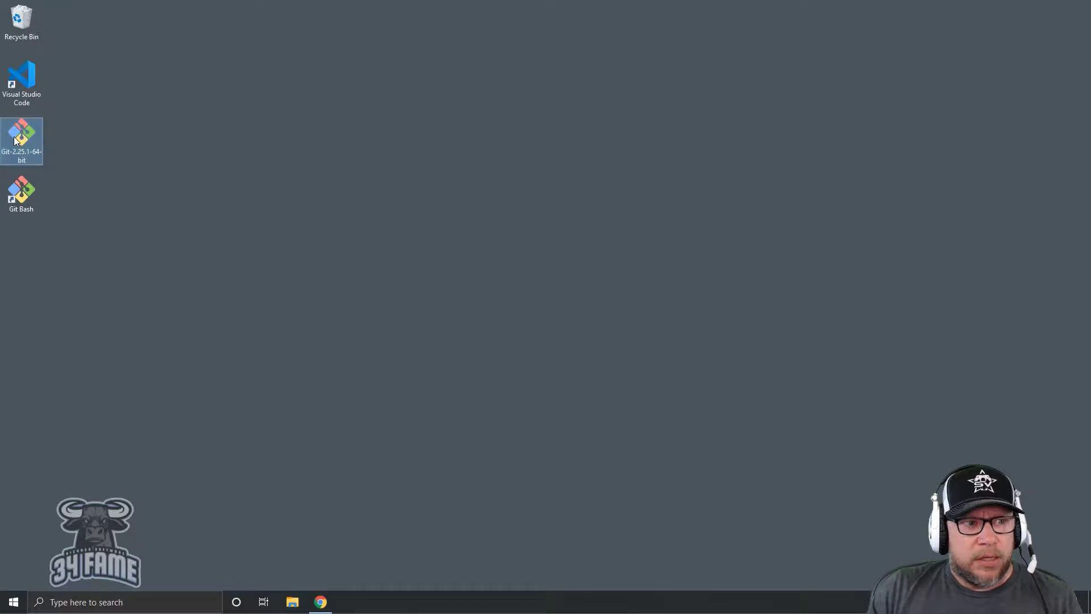
# - Tidy the desktop by moving the Git installer to the Recycle Bin and Git Bash below Visual Studio Code, and open Git Bash
pyautogui.moveTo(23, 143); pyautogui.dragTo(22, 22)
pyautogui.moveTo(32, 181); pyautogui.dragTo(34, 133)
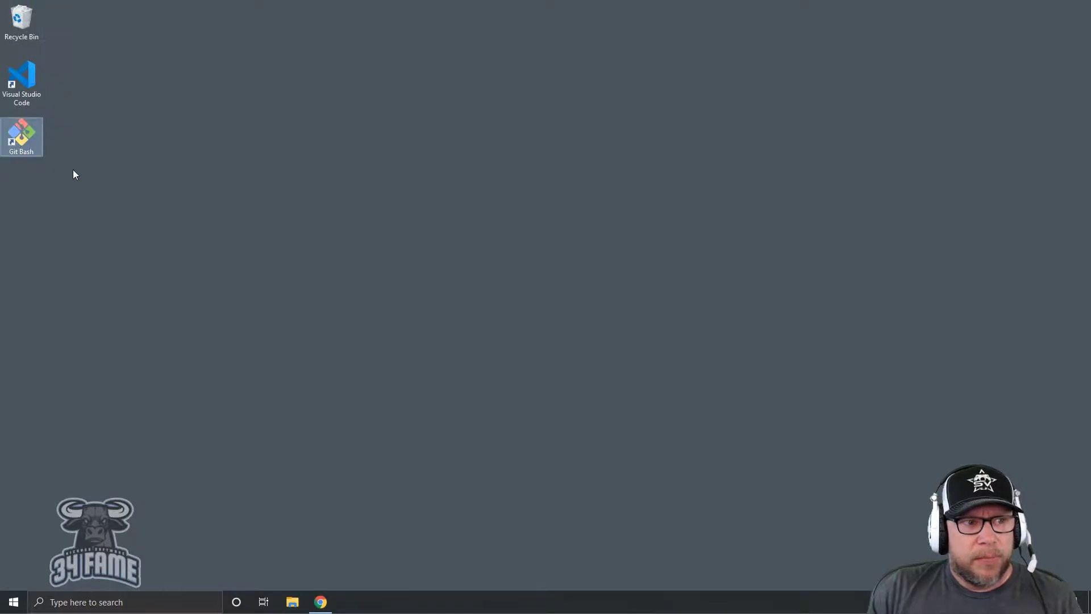
pyautogui.doubleClick(35, 149)
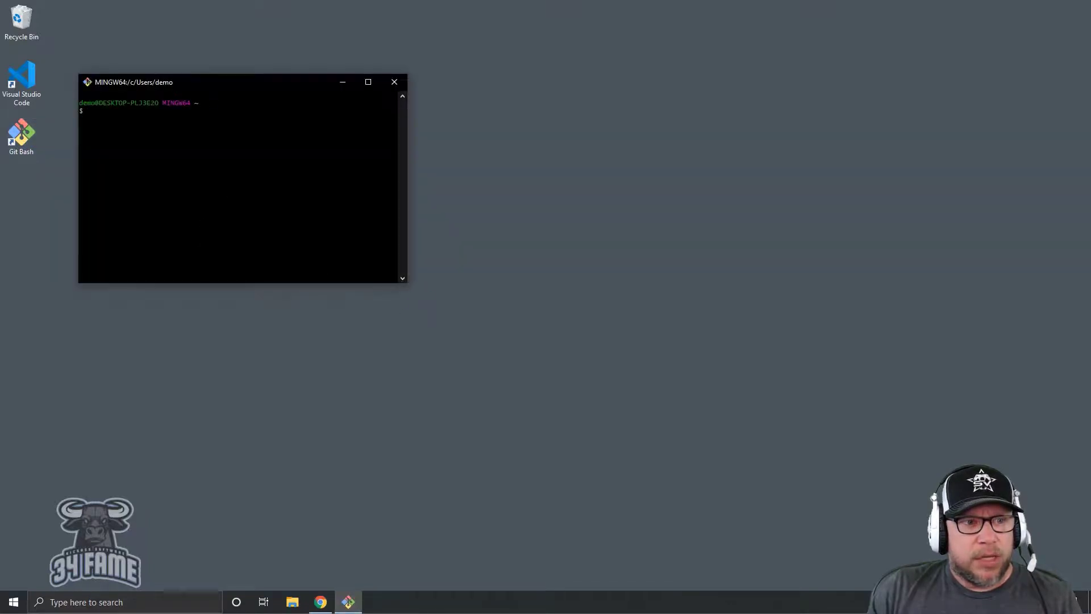
# - Enlarge the terminal window towards the middle of the desktop and run ls and pwd to inspect the current folder
pyautogui.moveTo(405, 283); pyautogui.dragTo(658, 490)
pyautogui.moveTo(178, 90); pyautogui.dragTo(382, 98)
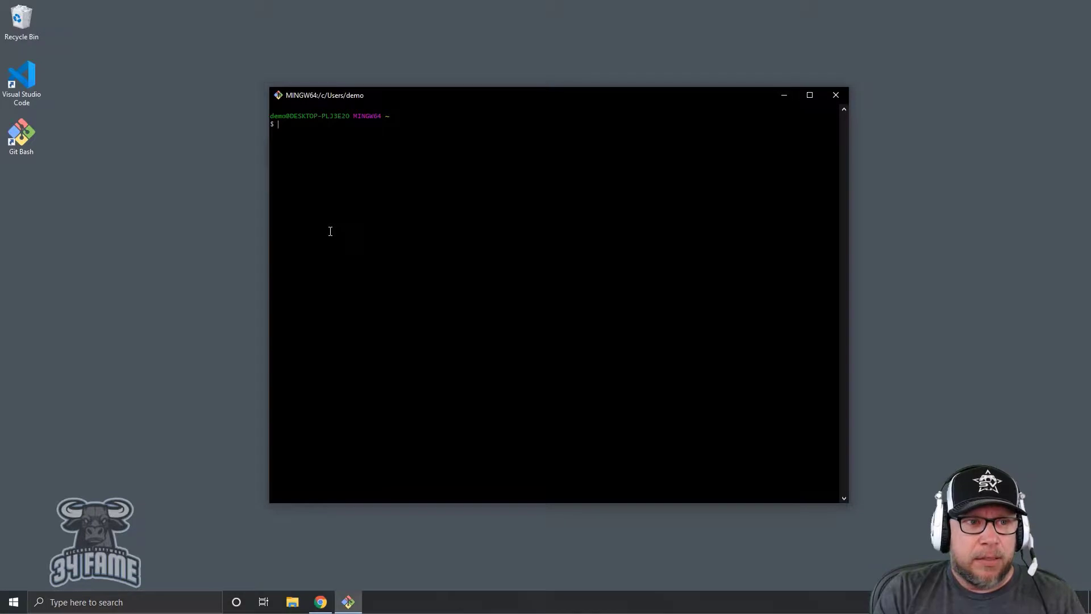
pyautogui.write('ls')
pyautogui.press('Return')
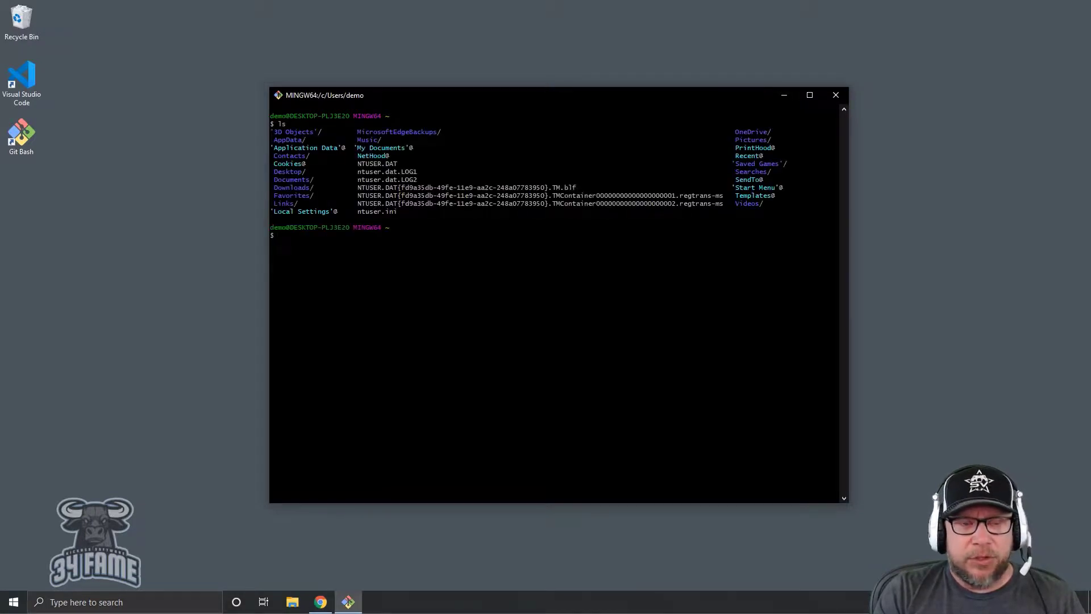
pyautogui.write('pwd')
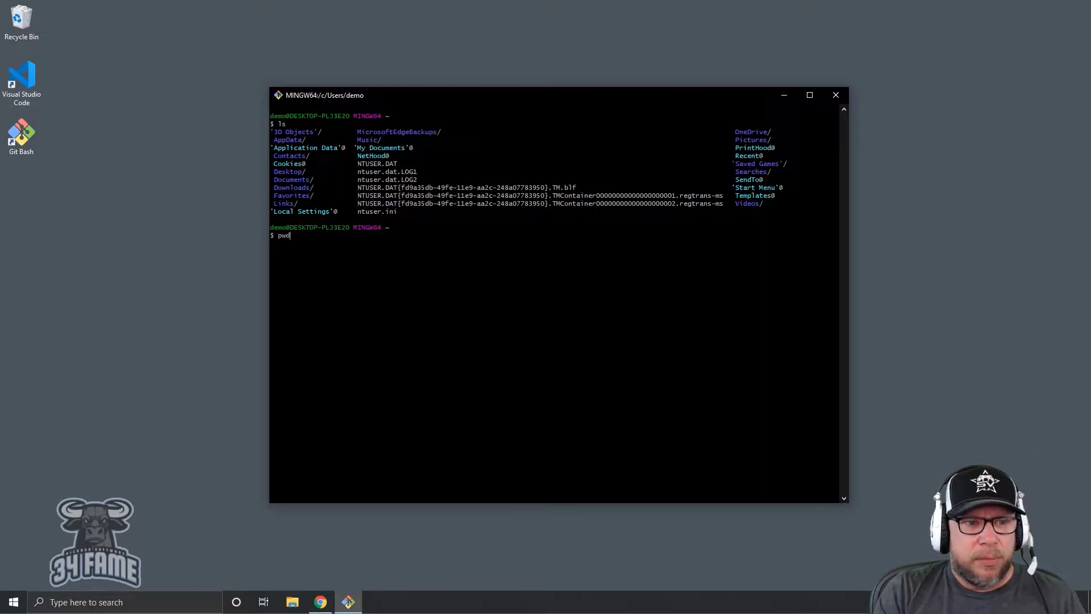
pyautogui.press('Return')
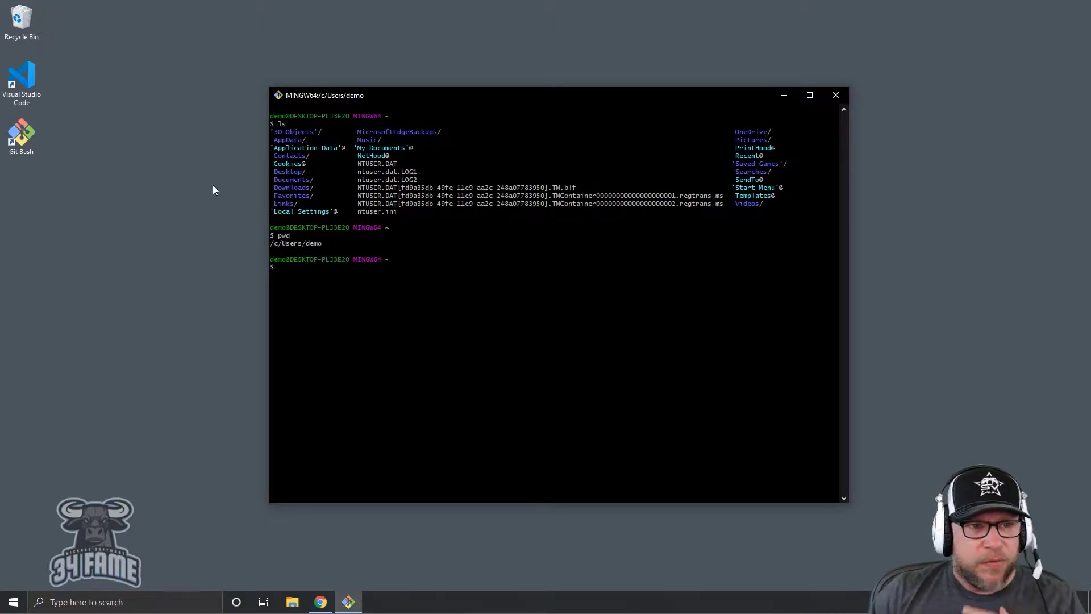
# - Set the Git Bash terminal font to Courier New, Regular, 16 pt in its options
pyautogui.click(278, 97)
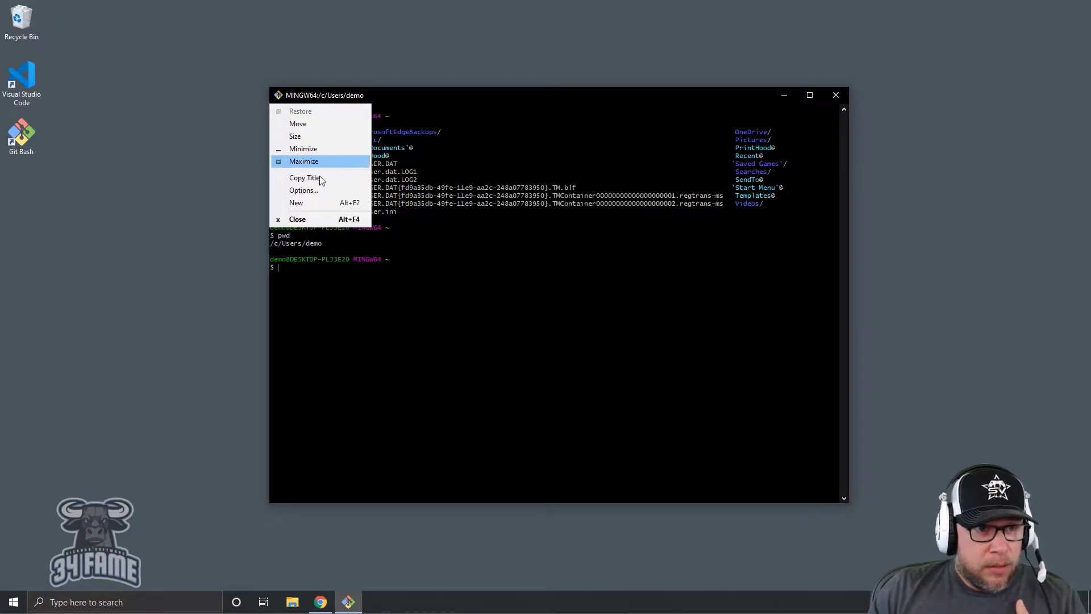
pyautogui.click(322, 190)
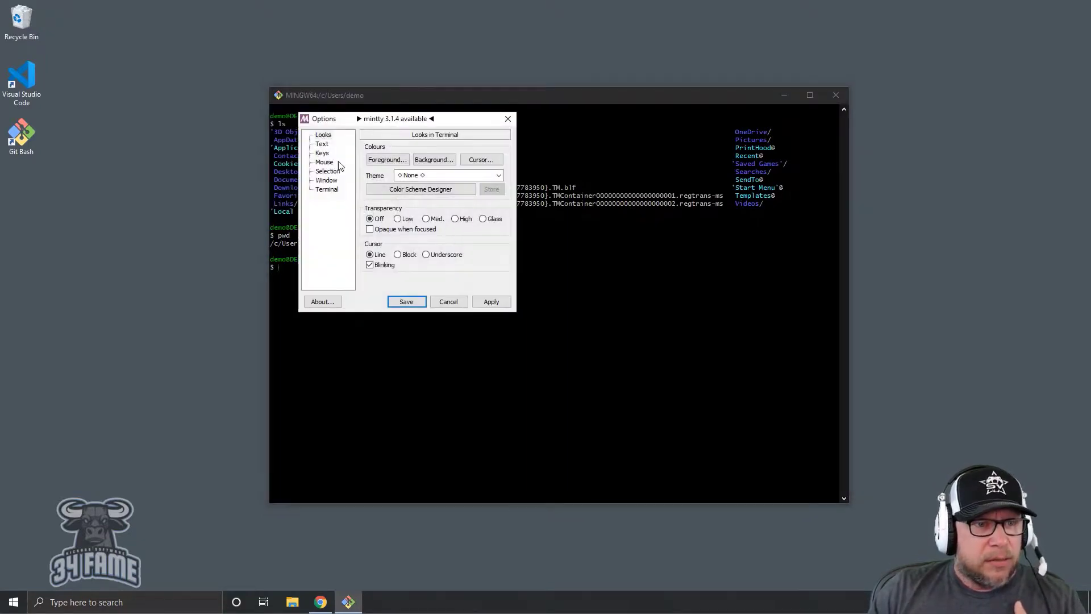
pyautogui.click(323, 144)
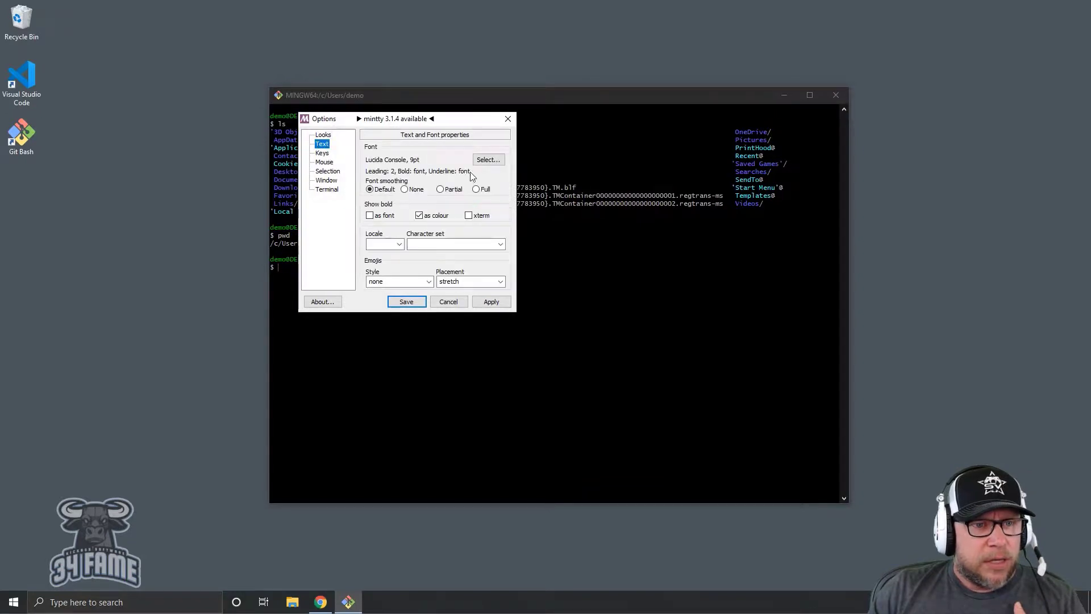
pyautogui.click(489, 161)
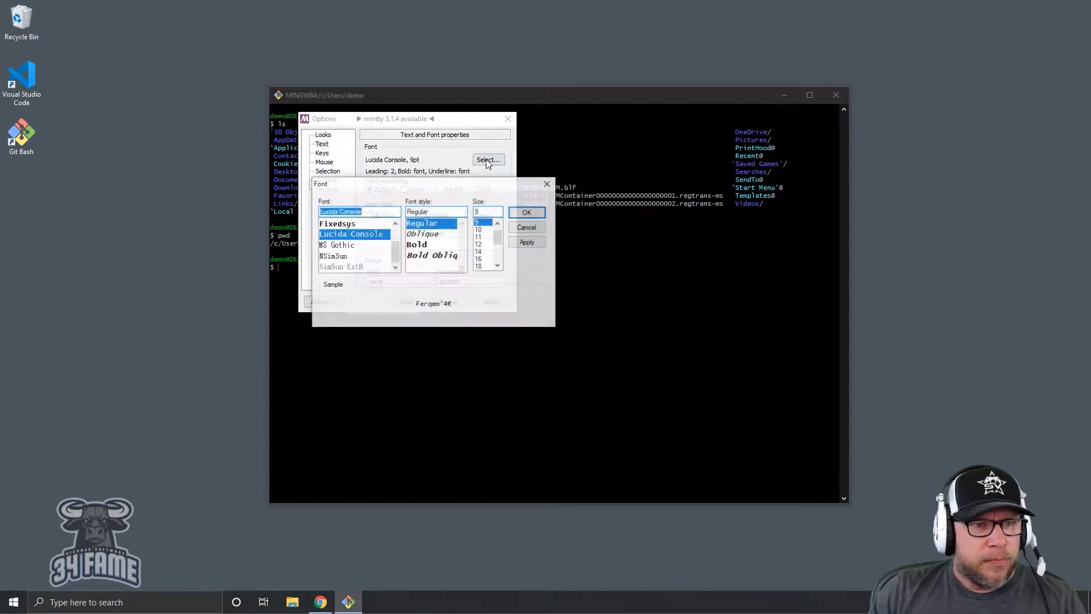
pyautogui.click(395, 224)
pyautogui.click(395, 225)
pyautogui.click(395, 225)
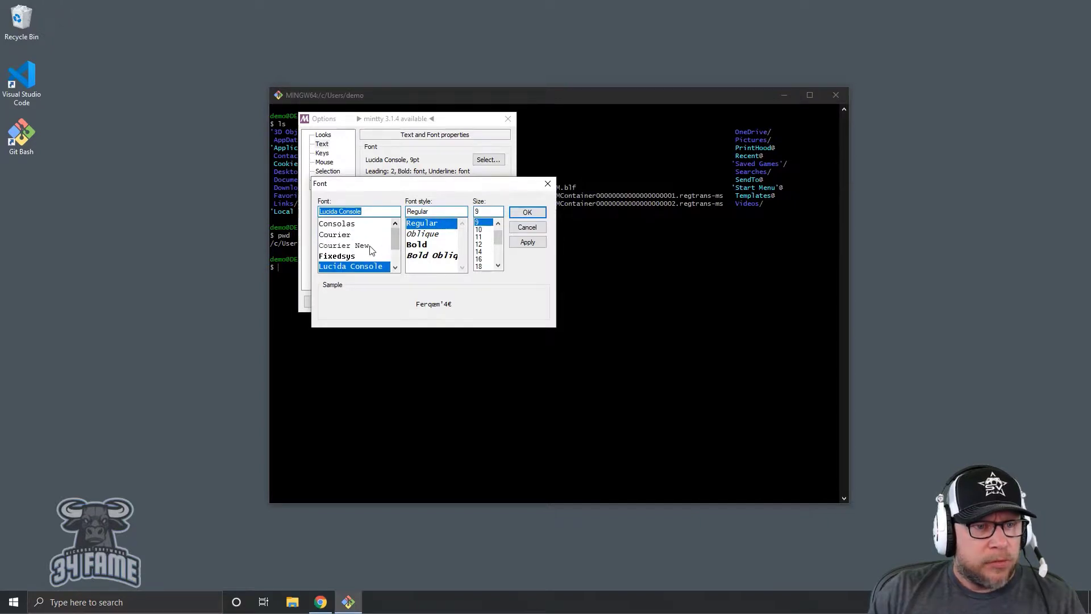
pyautogui.click(344, 244)
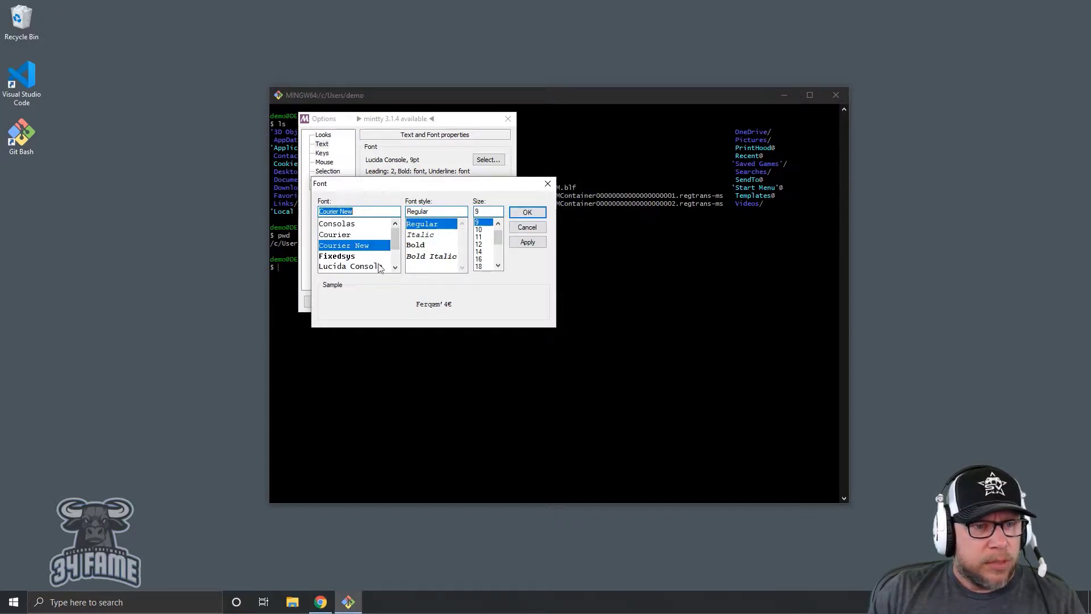
pyautogui.click(482, 259)
pyautogui.click(528, 243)
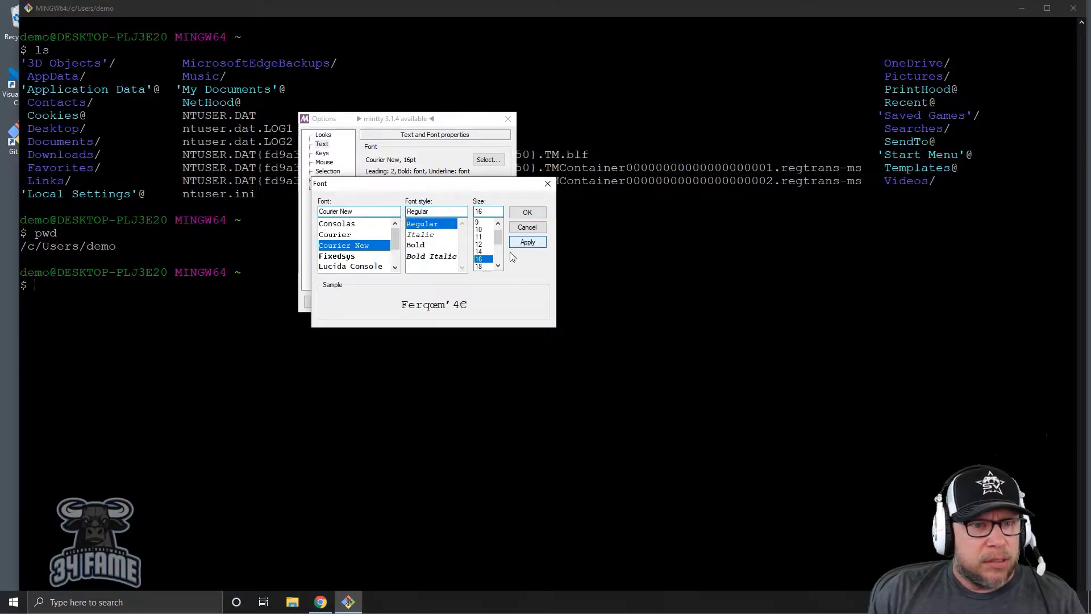
pyautogui.click(528, 212)
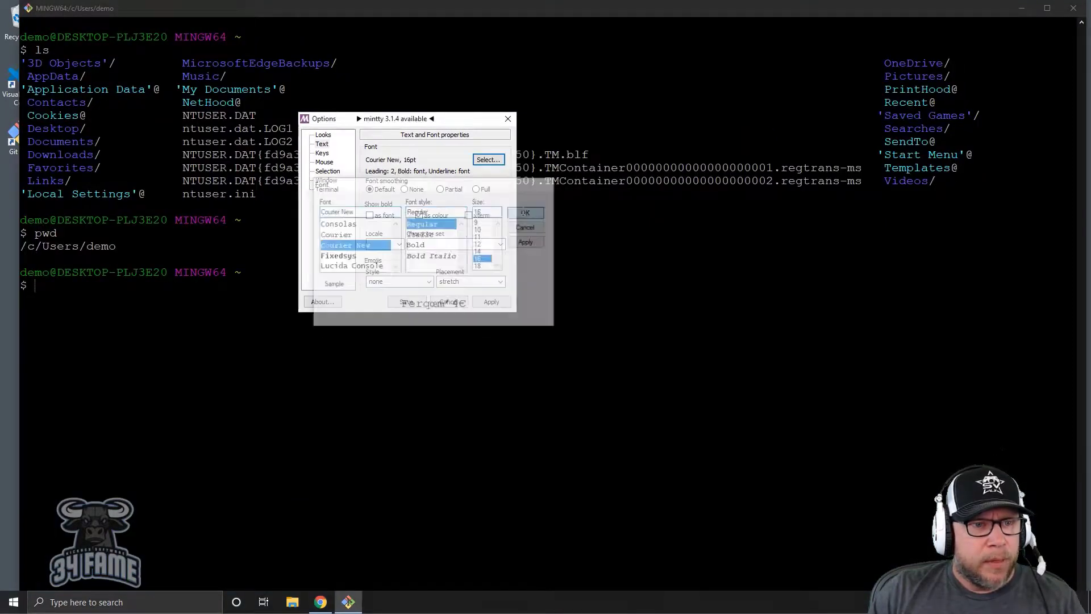
# - Save the terminal options with High transparency, and shrink the oversized window to fit in the middle of the desktop
pyautogui.click(322, 135)
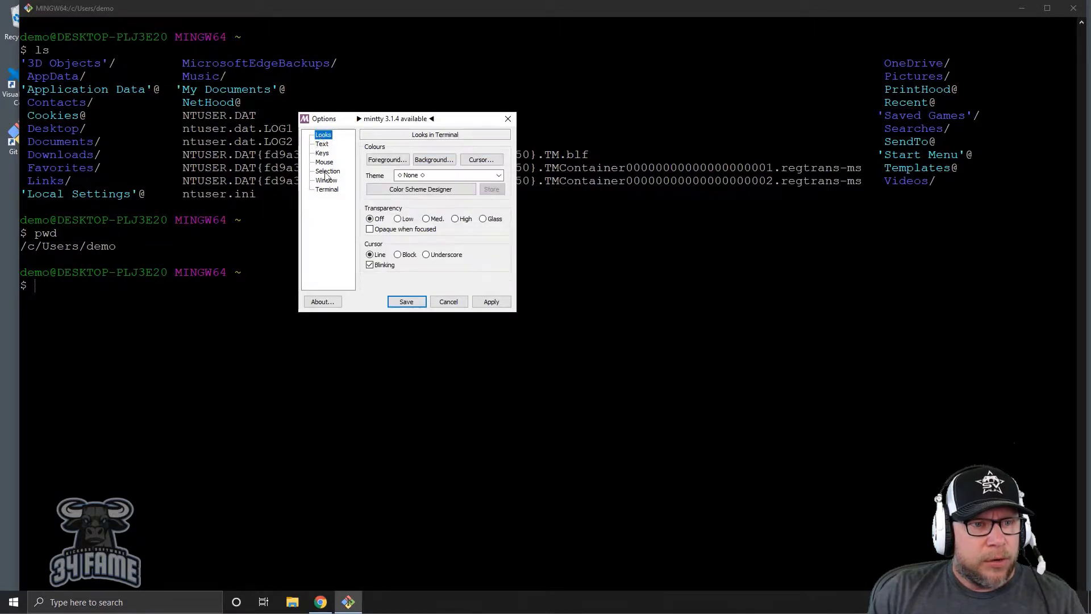
pyautogui.click(455, 219)
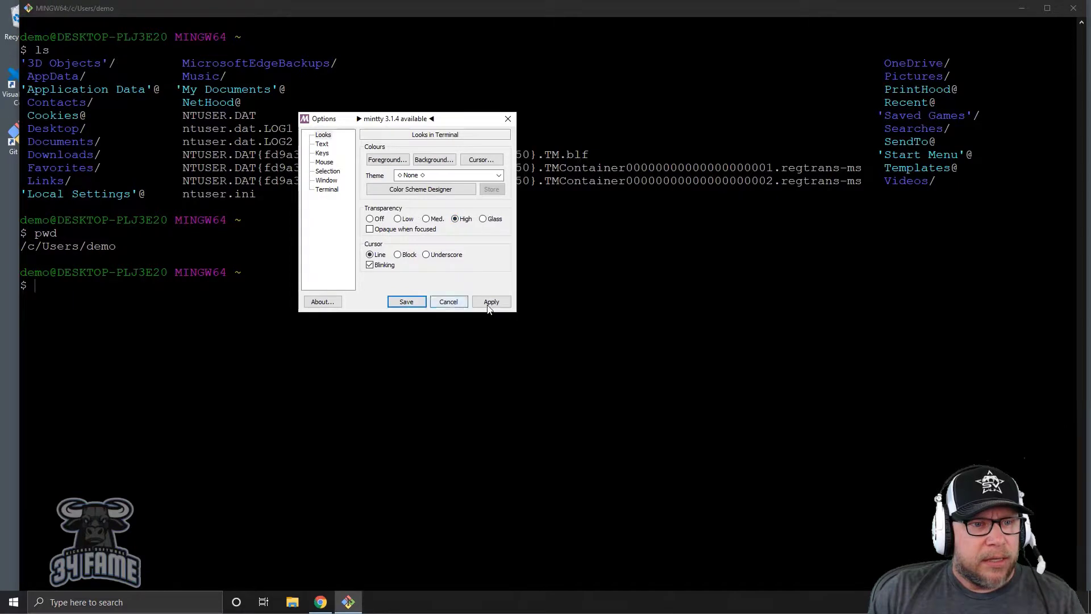
pyautogui.click(407, 302)
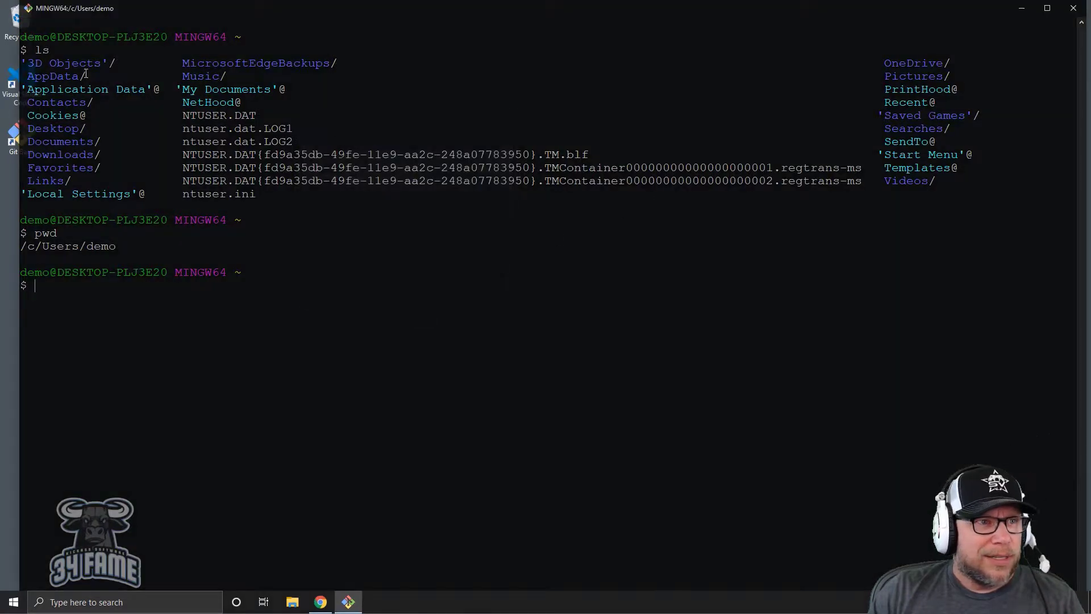
pyautogui.moveTo(1086, 2); pyautogui.dragTo(653, 121)
pyautogui.moveTo(489, 130); pyautogui.dragTo(732, 55)
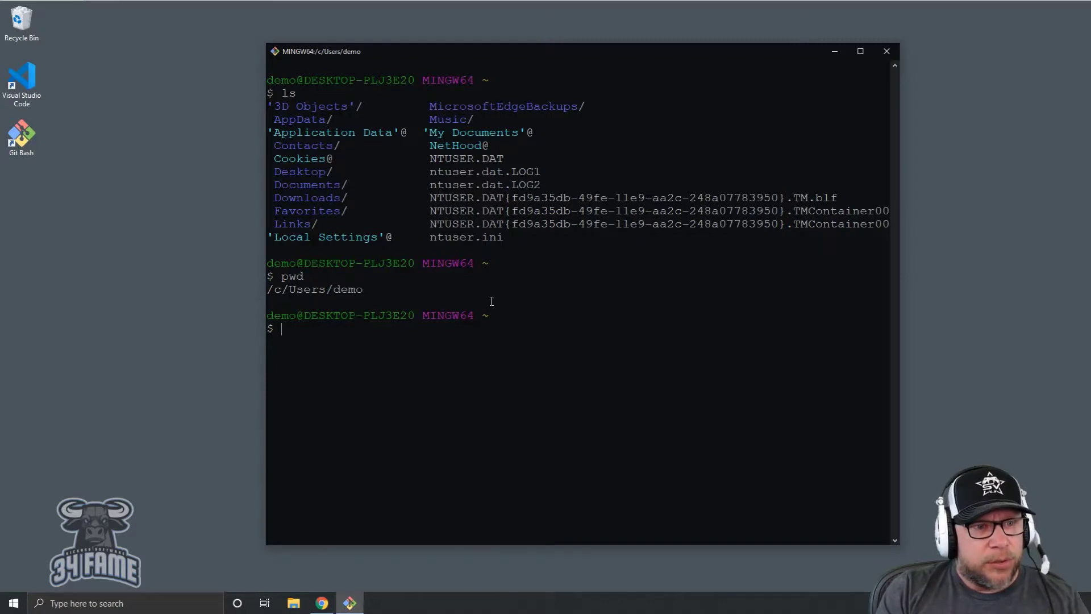
# - Check the installed Node.js and npm versions with node -v and npm -v
pyautogui.write('node')
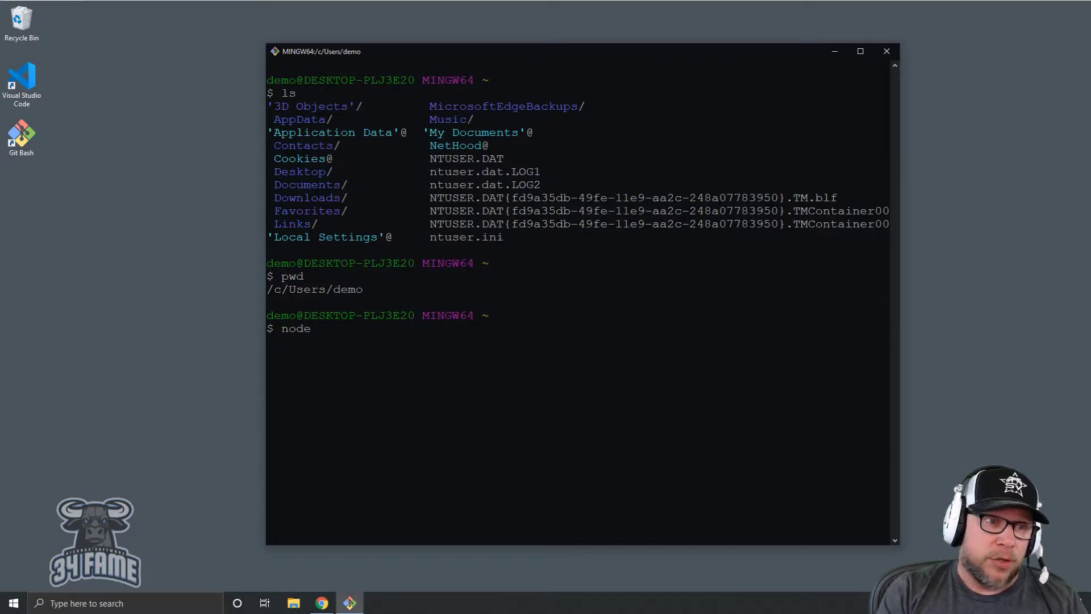
pyautogui.write(' -v')
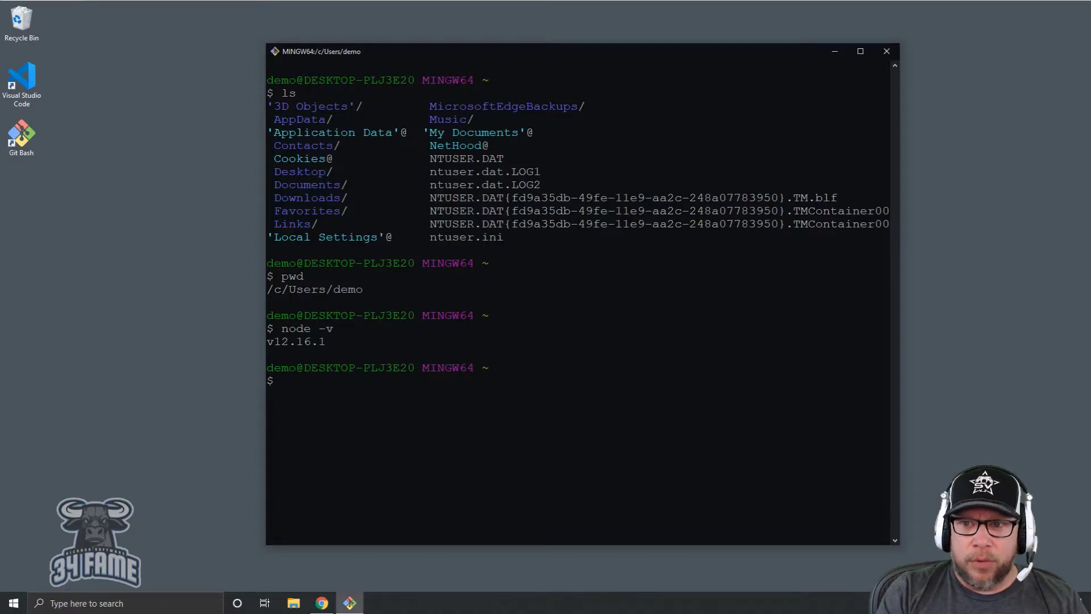
pyautogui.write('npm -v')
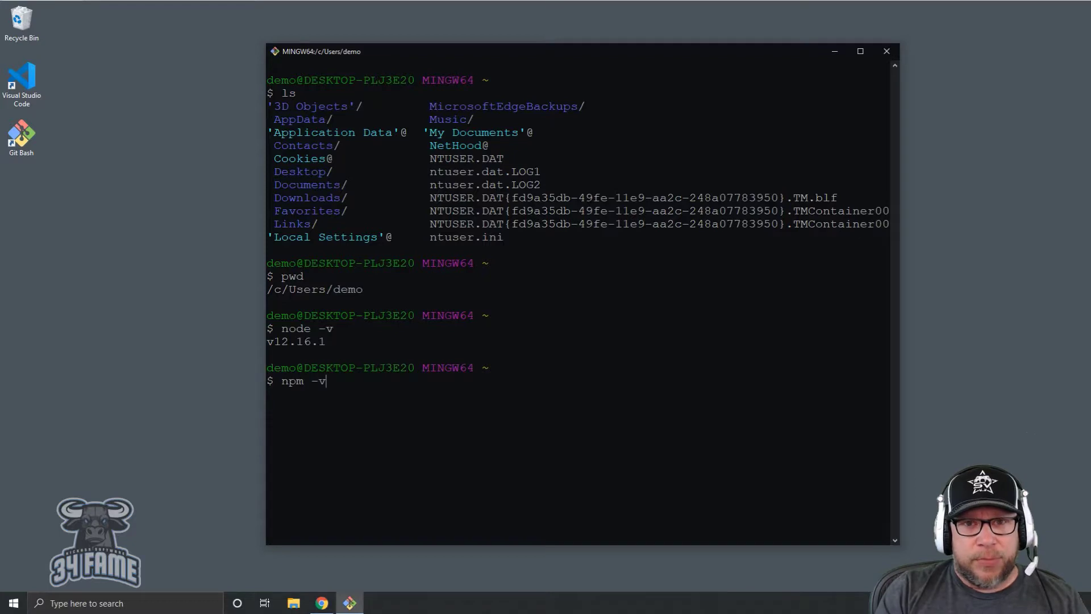
pyautogui.press('Return')
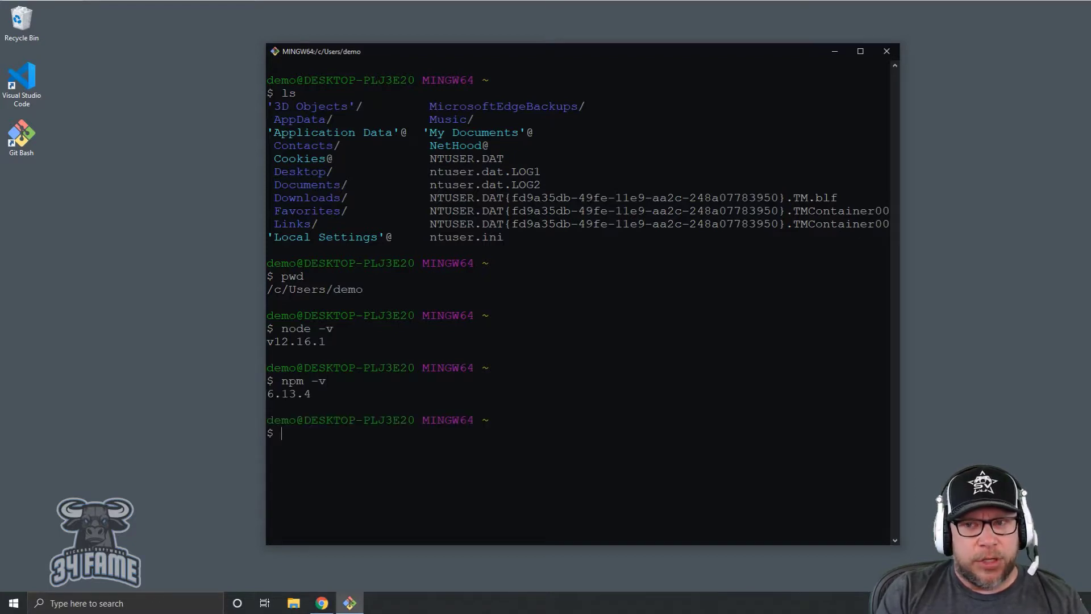
# - Check the installed Git version with git --version and close the terminal
pyautogui.write('git')
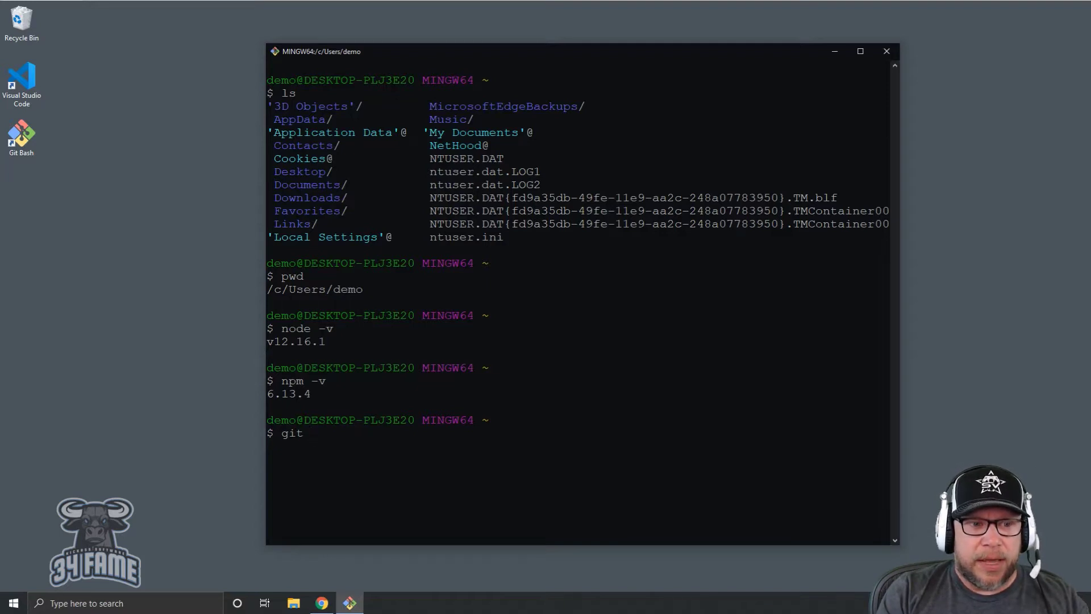
pyautogui.write('--bersion')
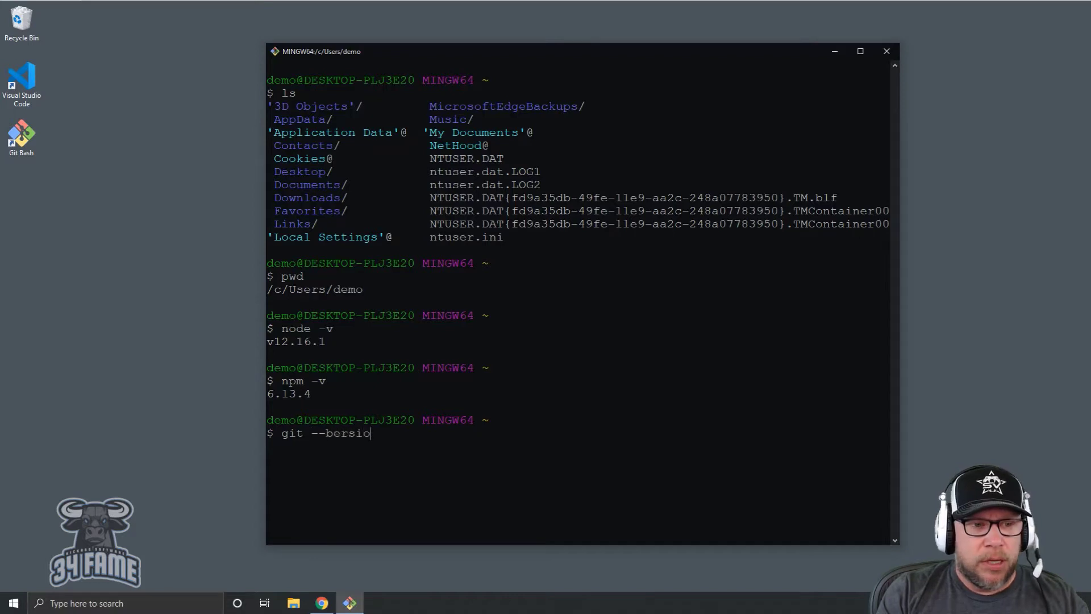
pyautogui.press('BackSpace')
pyautogui.press('BackSpace')
pyautogui.press('BackSpace')
pyautogui.press('BackSpace')
pyautogui.press('BackSpace')
pyautogui.write('sion')
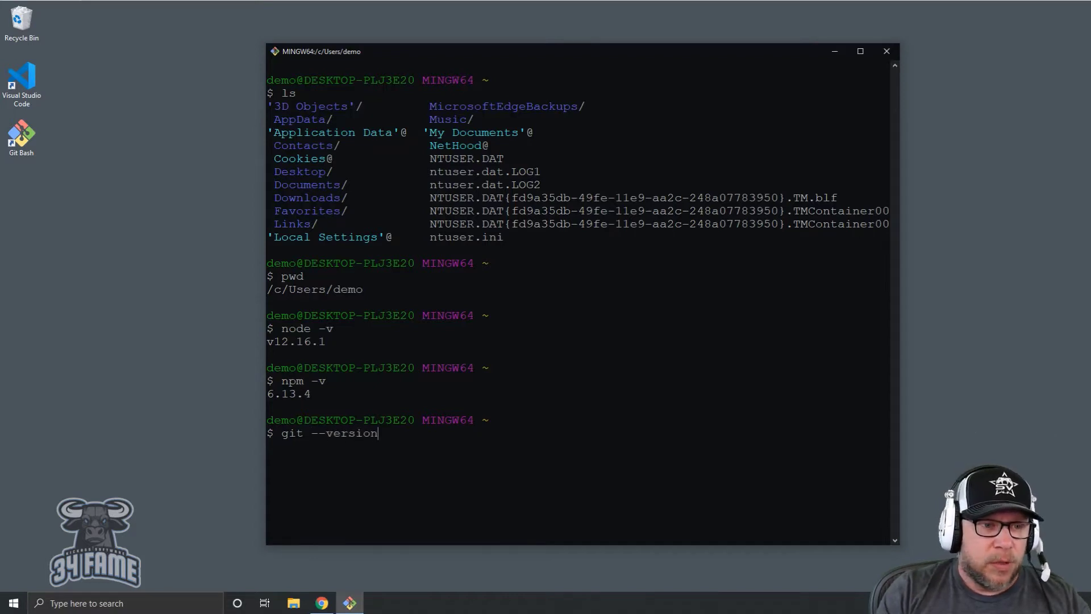
pyautogui.press('Return')
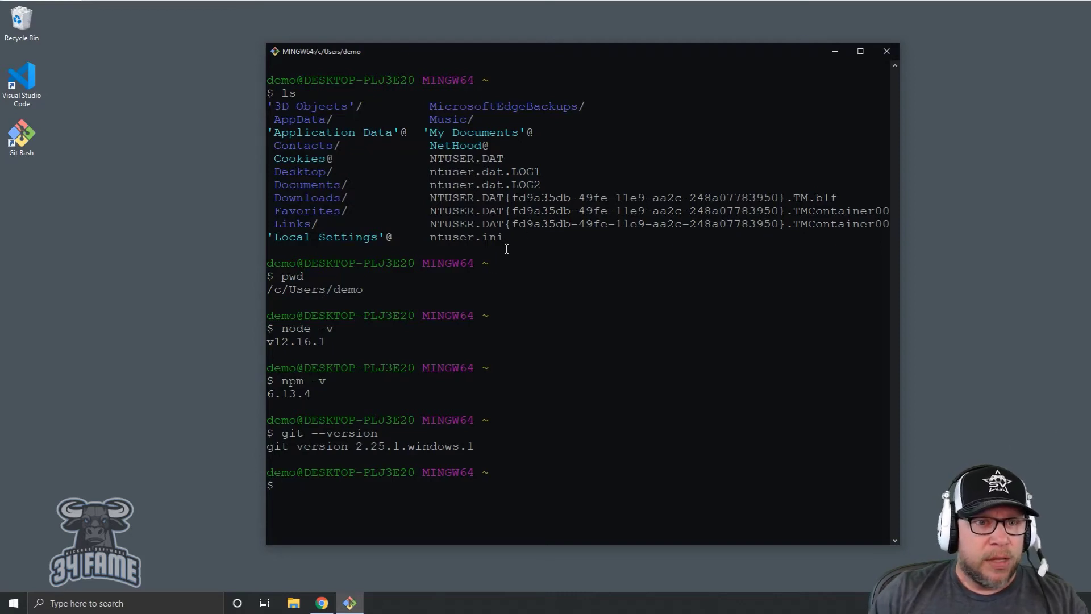
pyautogui.click(887, 52)
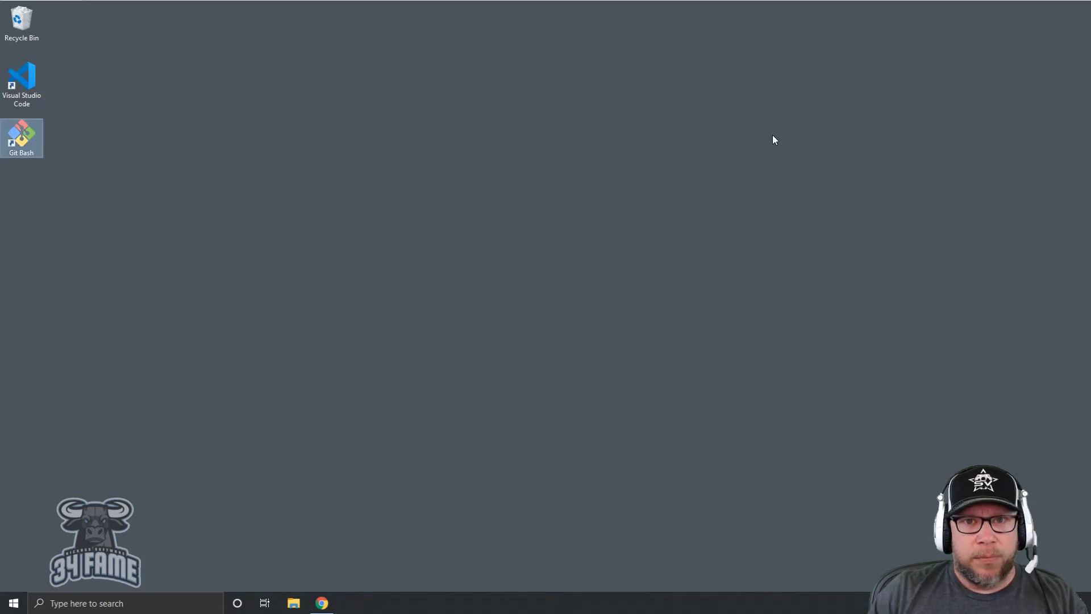